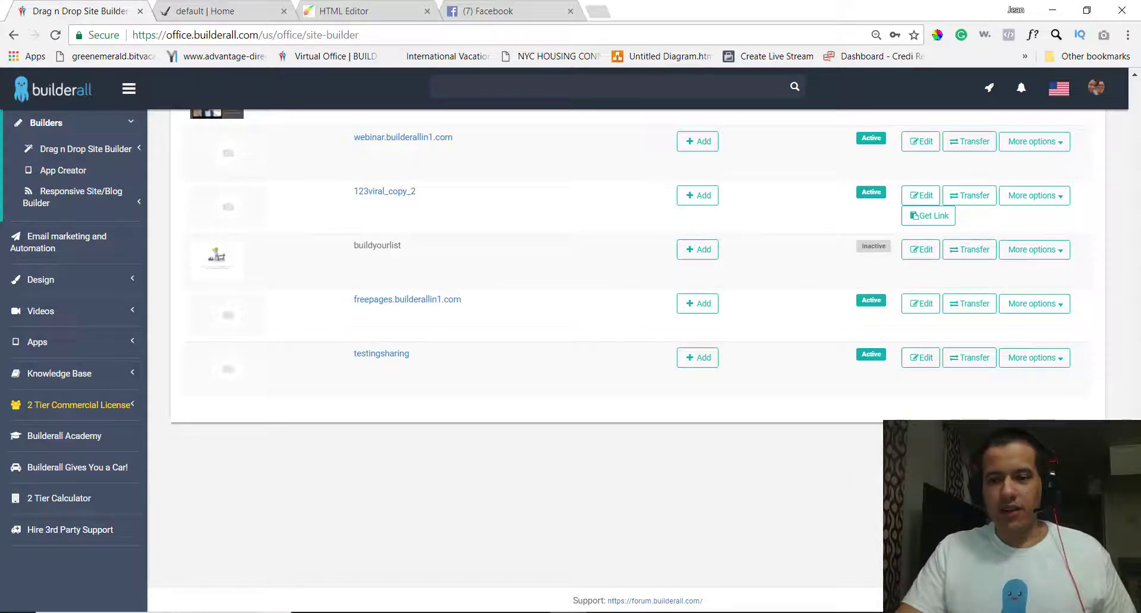
Dismiss the testingsharing transfer dialog without entering a recipient email.
{"action": "left_click", "coordinate": [970, 358]}
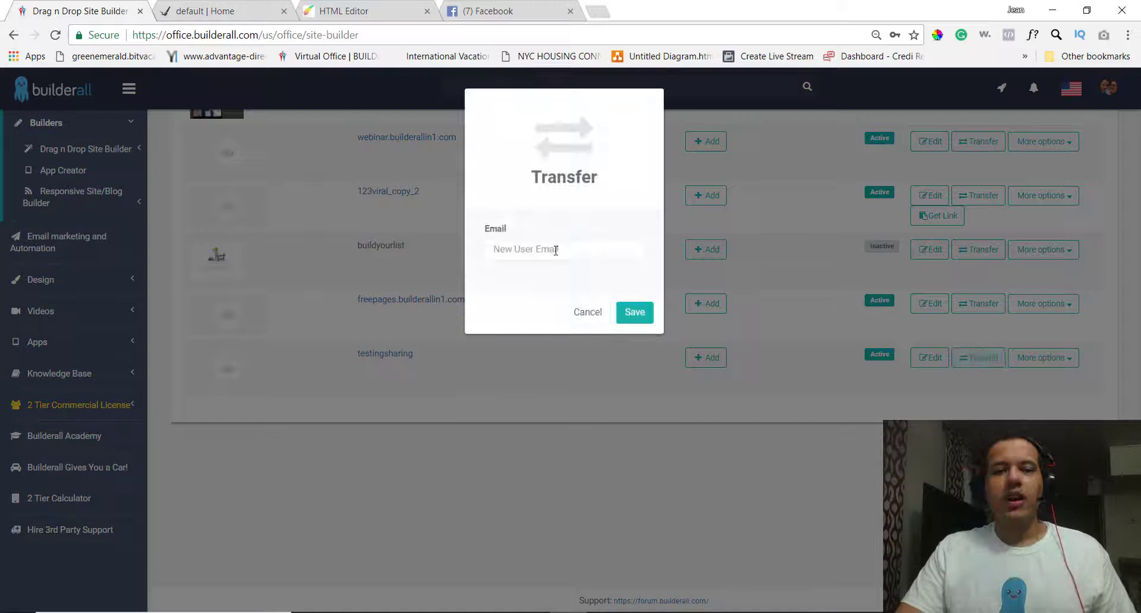
{"action": "left_click", "coordinate": [556, 250]}
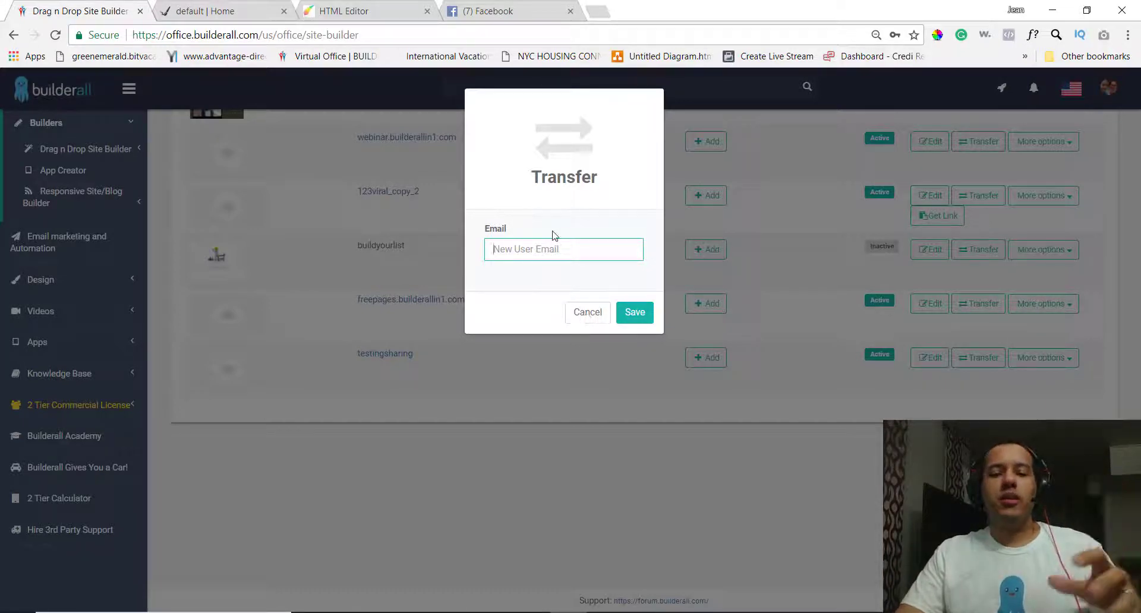
{"action": "left_click", "coordinate": [586, 312]}
{"action": "left_click", "coordinate": [588, 328]}
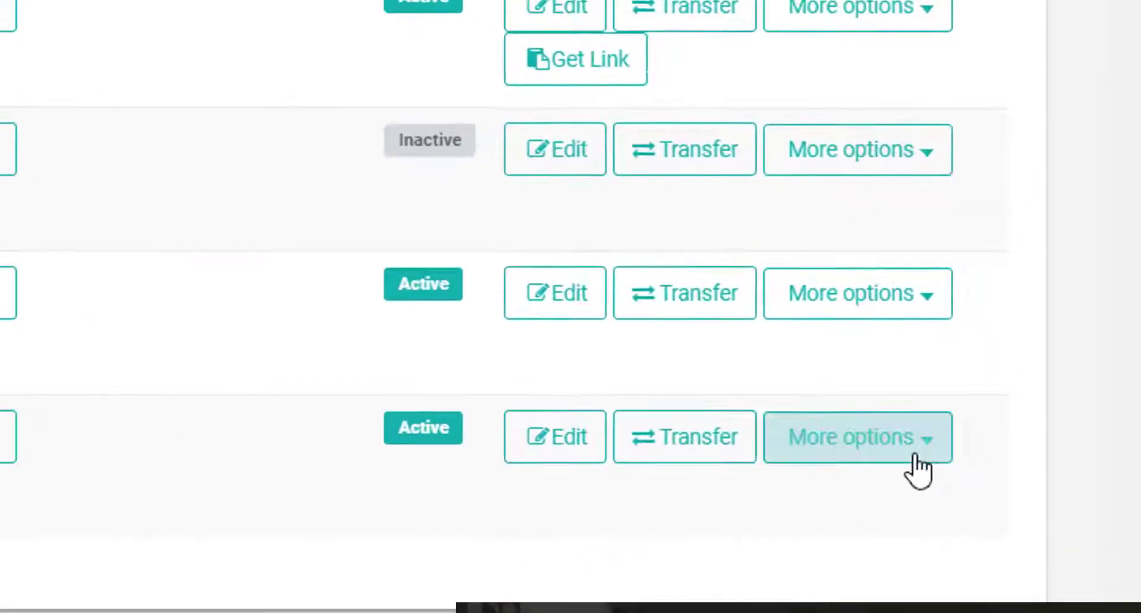
Set the testingsharing layout to Public so a Get Link option appears.
{"action": "left_click", "coordinate": [1023, 383]}
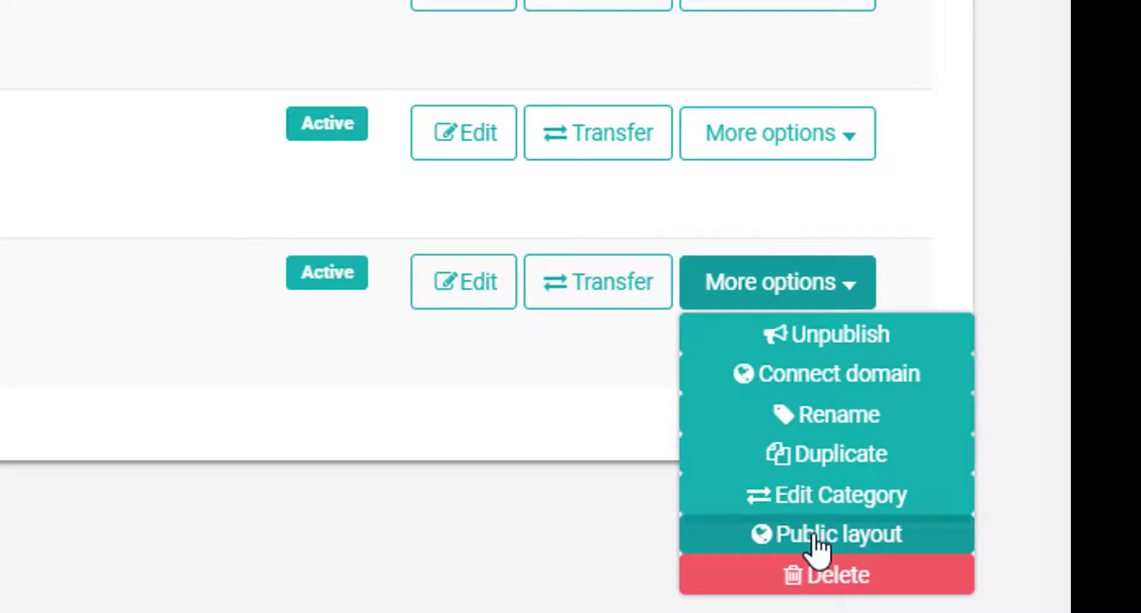
{"action": "left_click", "coordinate": [818, 541]}
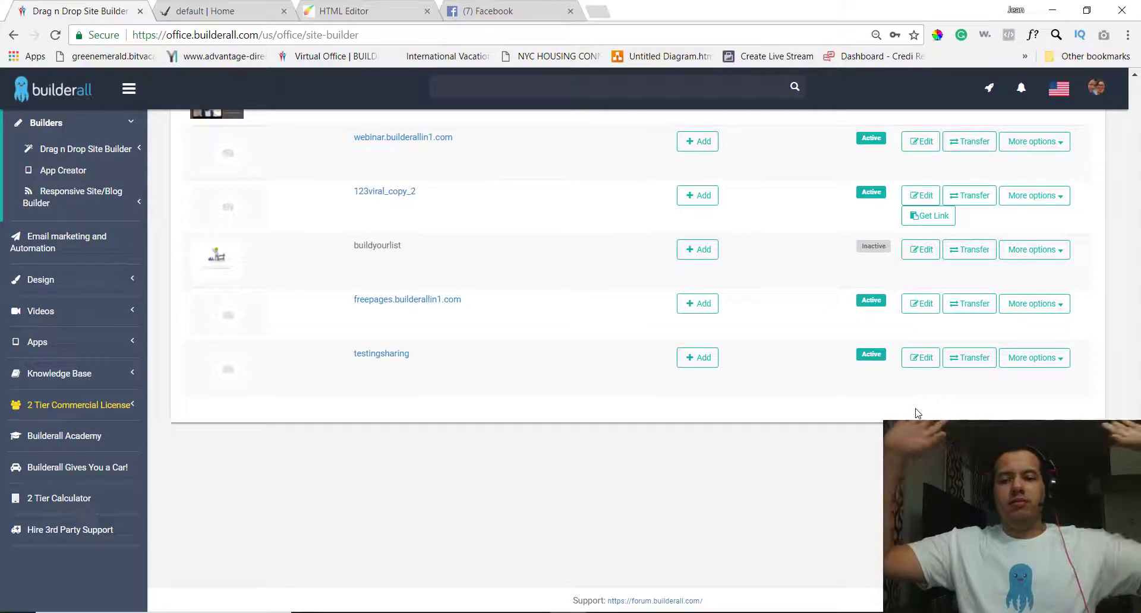
{"action": "key", "text": "F5"}
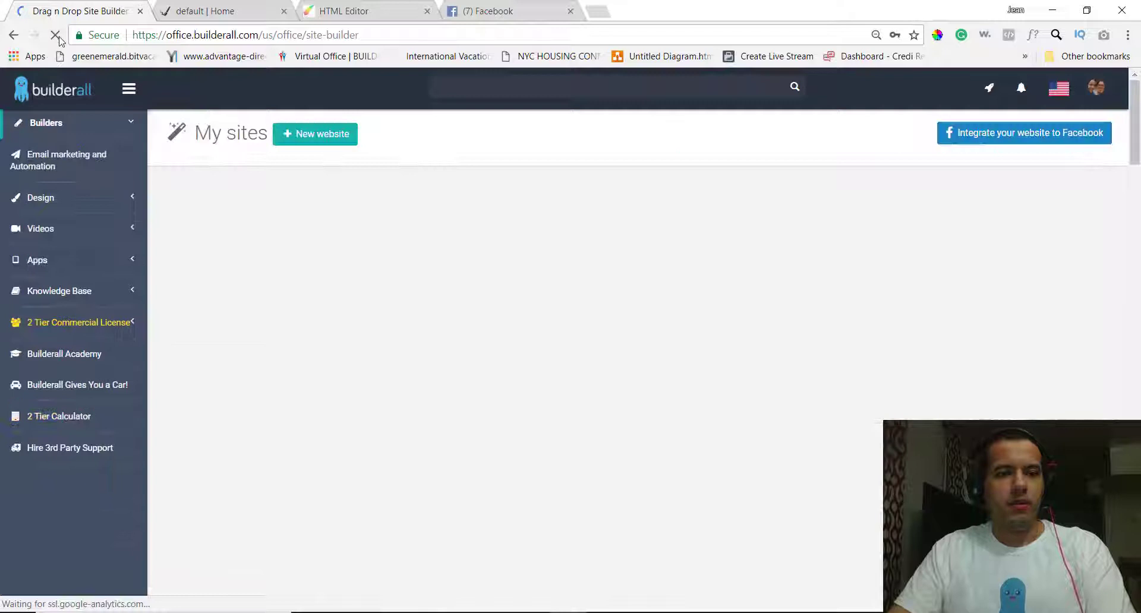
{"action": "left_click", "coordinate": [1037, 358]}
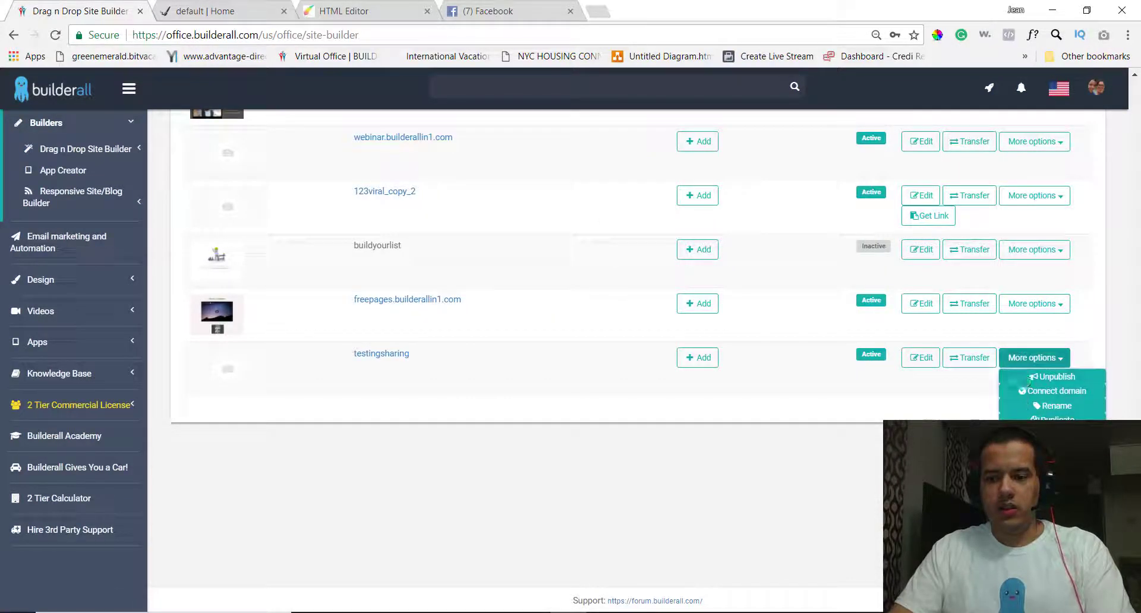
{"action": "left_click", "coordinate": [1030, 378]}
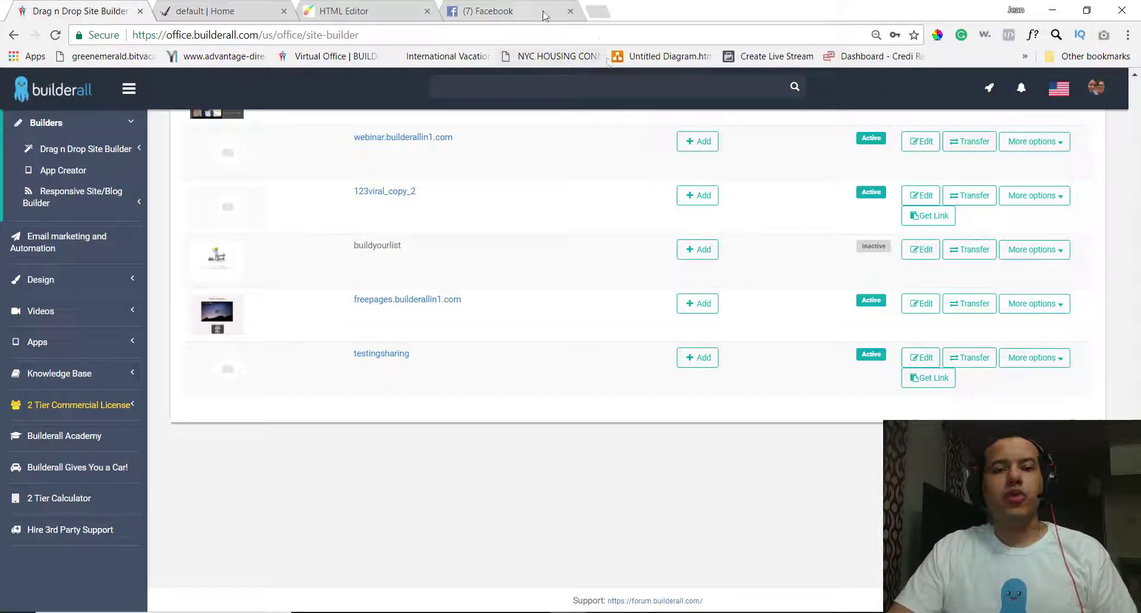
Paste the shared template link into a new tab and load the 'Do You Follow Simple Steps?' page.
{"action": "left_click", "coordinate": [598, 11]}
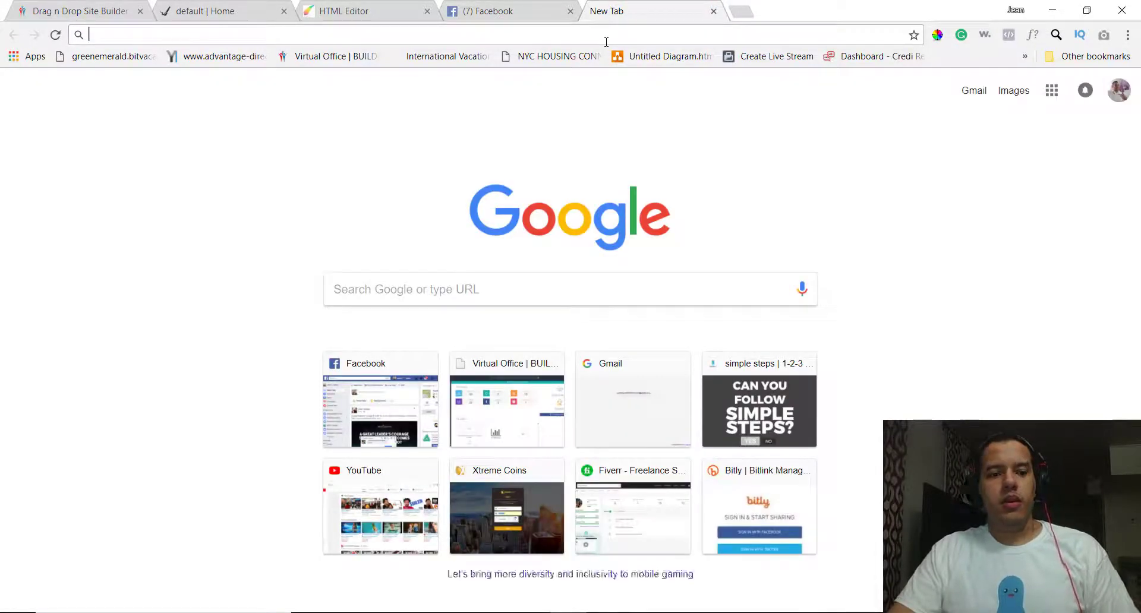
{"action": "left_click", "coordinate": [607, 37]}
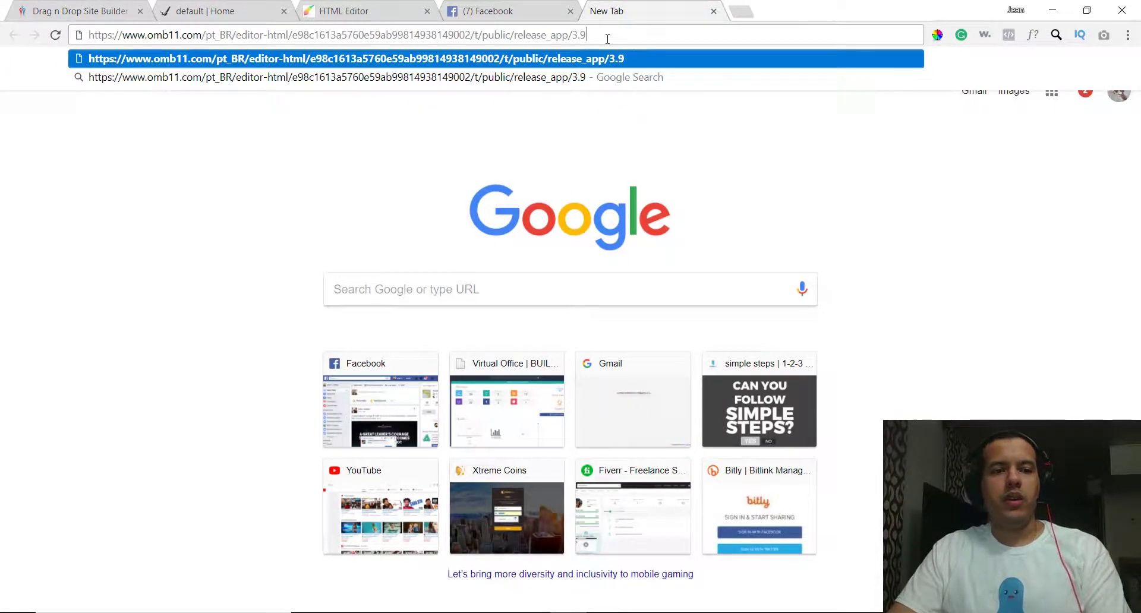
{"action": "right_click", "coordinate": [607, 37]}
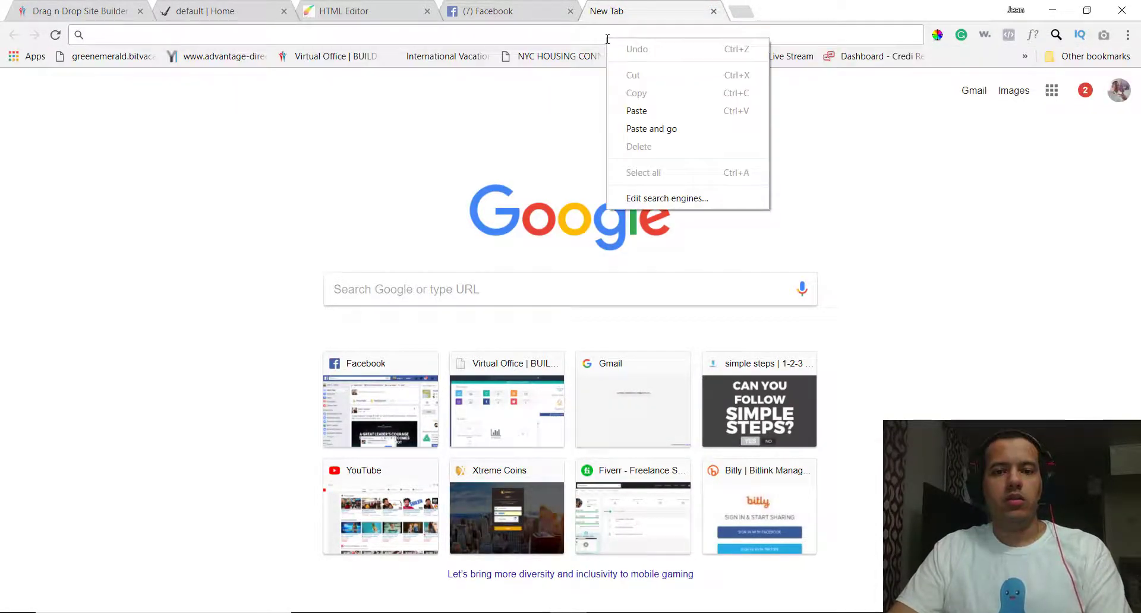
{"action": "left_click", "coordinate": [639, 112]}
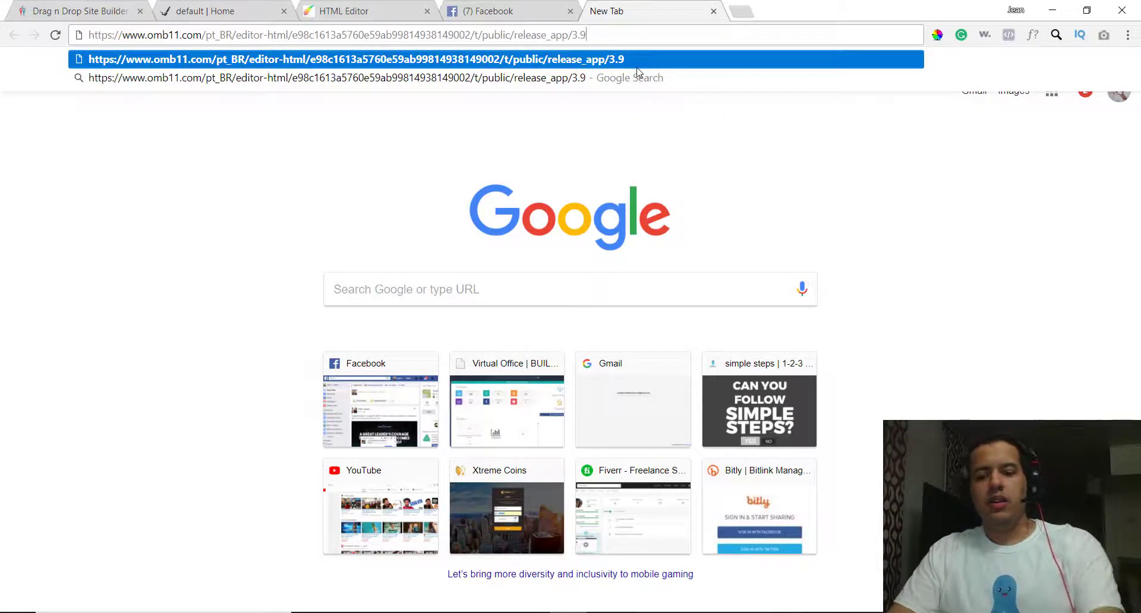
{"action": "key", "text": "Return"}
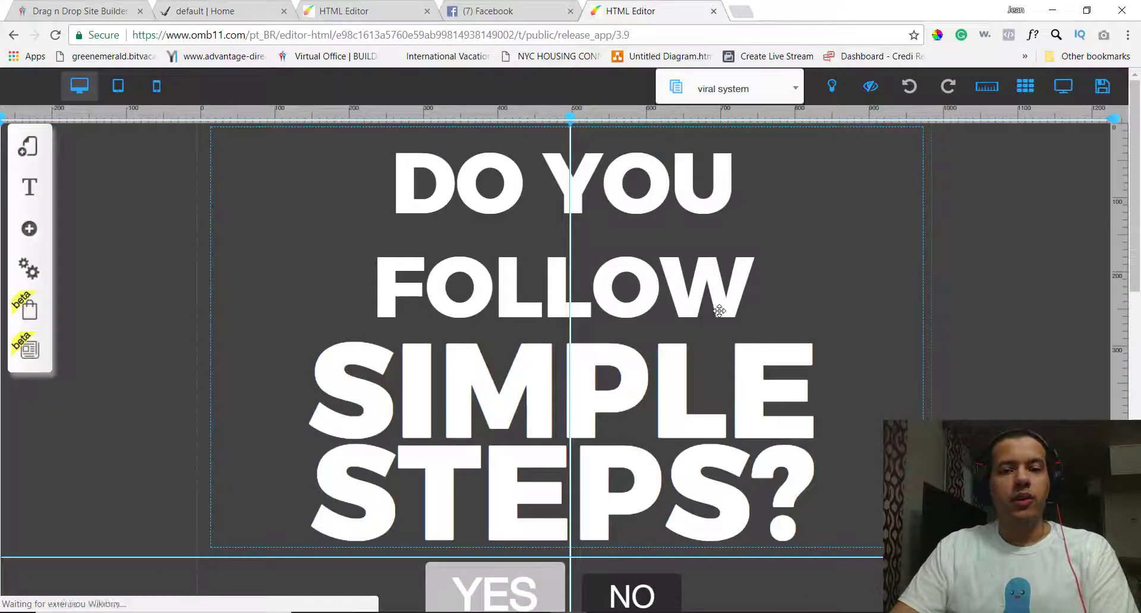
{"action": "mouse_move", "coordinate": [1139, 138]}
{"action": "left_mouse_down"}
{"action": "mouse_move", "coordinate": [1135, 404]}
{"action": "mouse_move", "coordinate": [1128, 122]}
{"action": "left_mouse_up"}
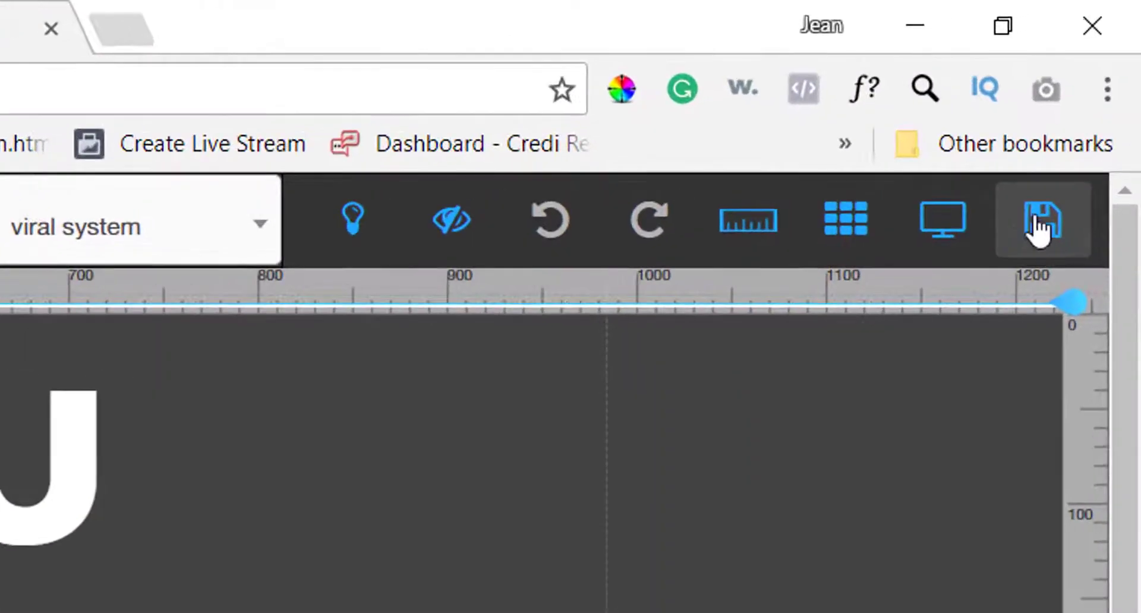
{"action": "left_click", "coordinate": [1043, 231]}
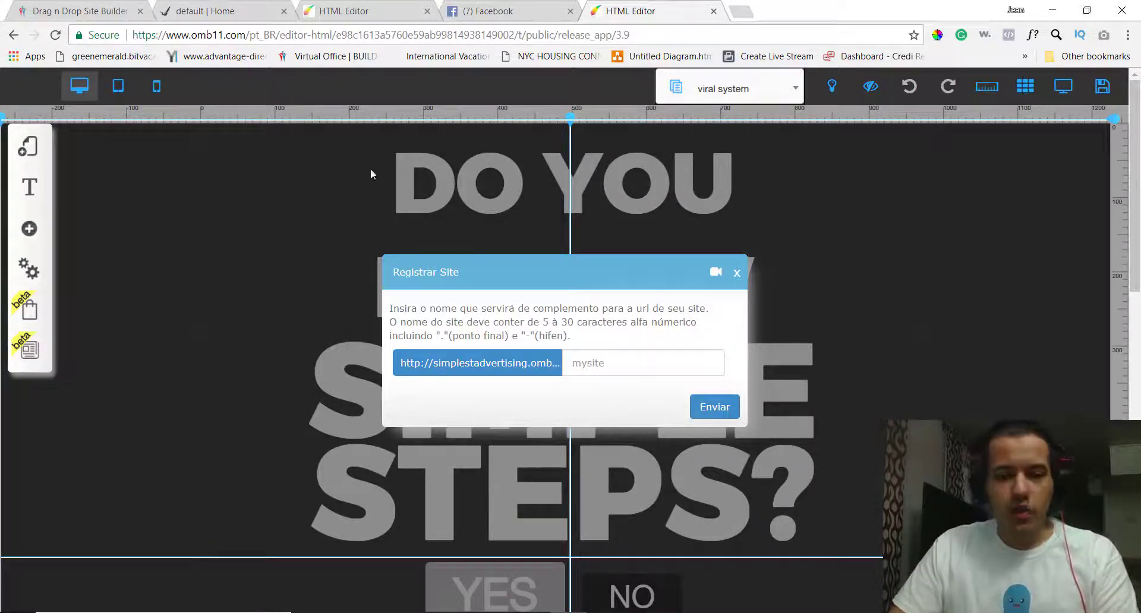
{"action": "left_click", "coordinate": [692, 364]}
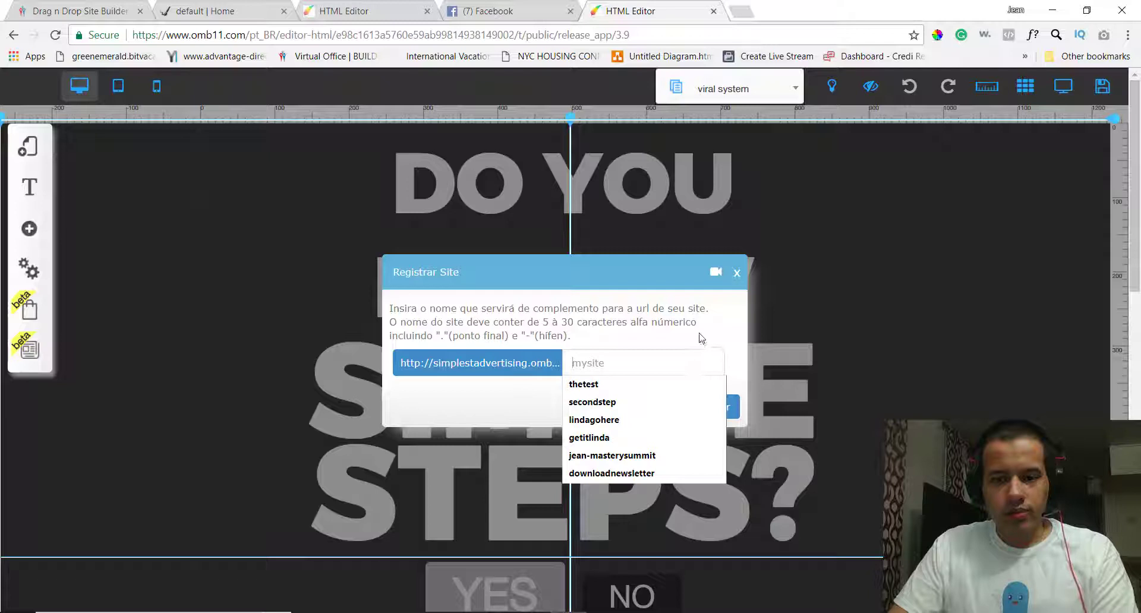
{"action": "key", "text": "Escape"}
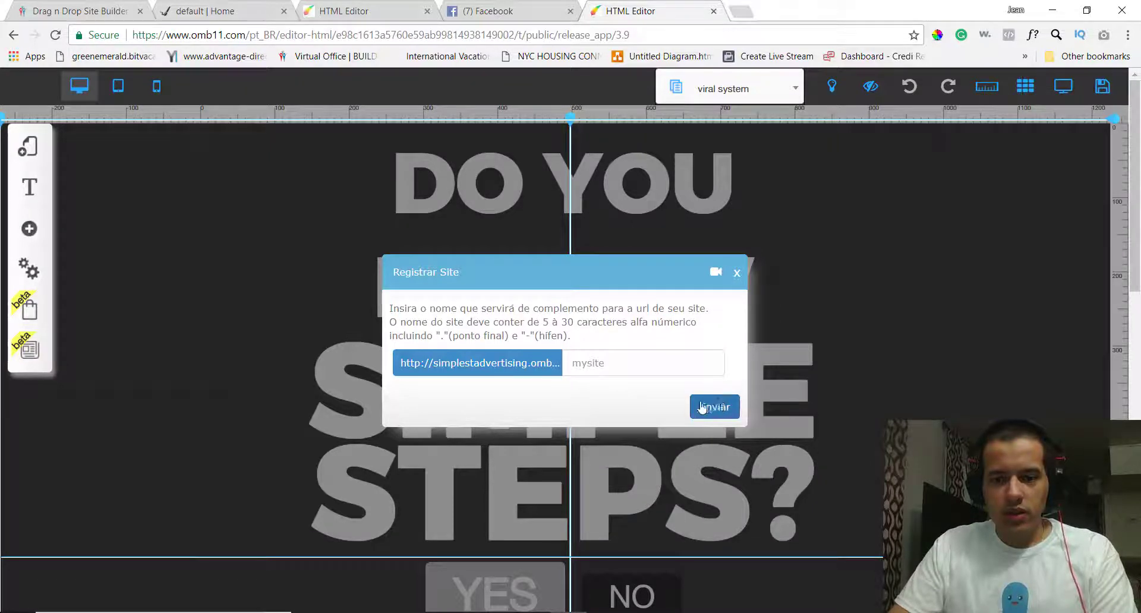
{"action": "left_click", "coordinate": [737, 274]}
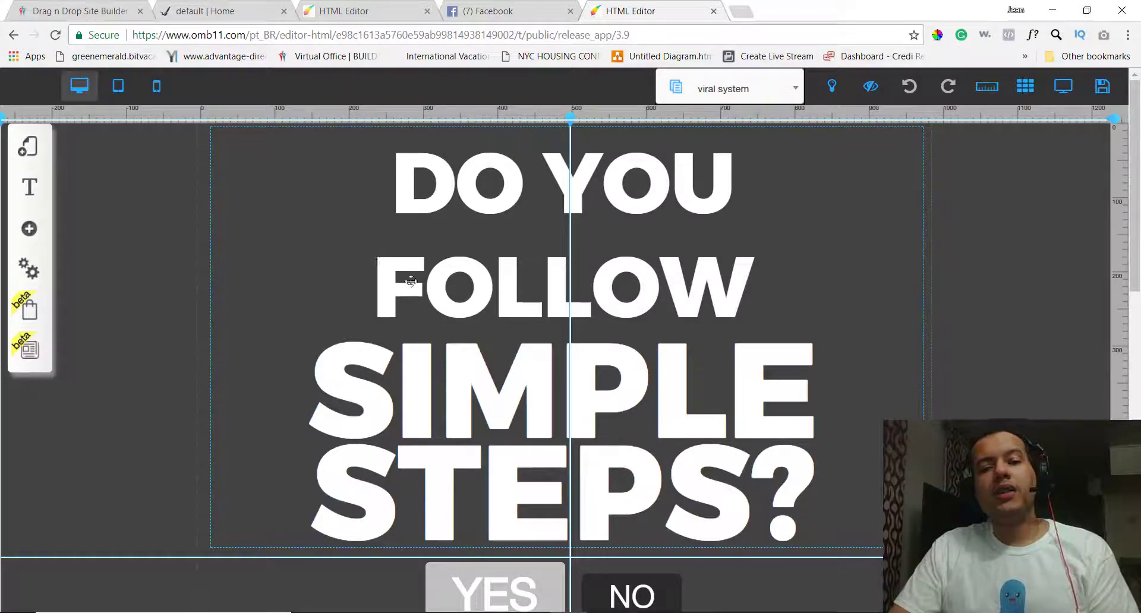
Scroll through the headline, YES/NO buttons, video and comments, then return to the top.
{"action": "scroll", "coordinate": [410, 281], "scroll_direction": "down", "scroll_amount": 5}
{"action": "scroll", "coordinate": [411, 280], "scroll_direction": "down", "scroll_amount": 4}
{"action": "scroll", "coordinate": [443, 308], "scroll_direction": "up", "scroll_amount": 7}
{"action": "scroll", "coordinate": [443, 308], "scroll_direction": "up", "scroll_amount": 2}
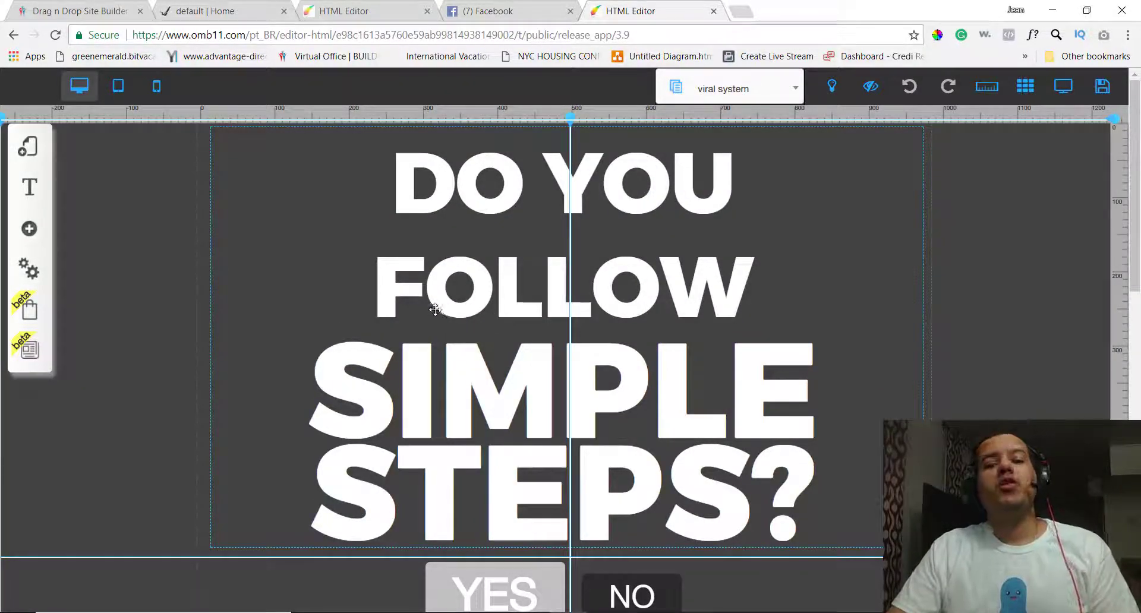
{"action": "scroll", "coordinate": [435, 310], "scroll_direction": "down", "scroll_amount": 5}
{"action": "scroll", "coordinate": [434, 310], "scroll_direction": "down", "scroll_amount": 2}
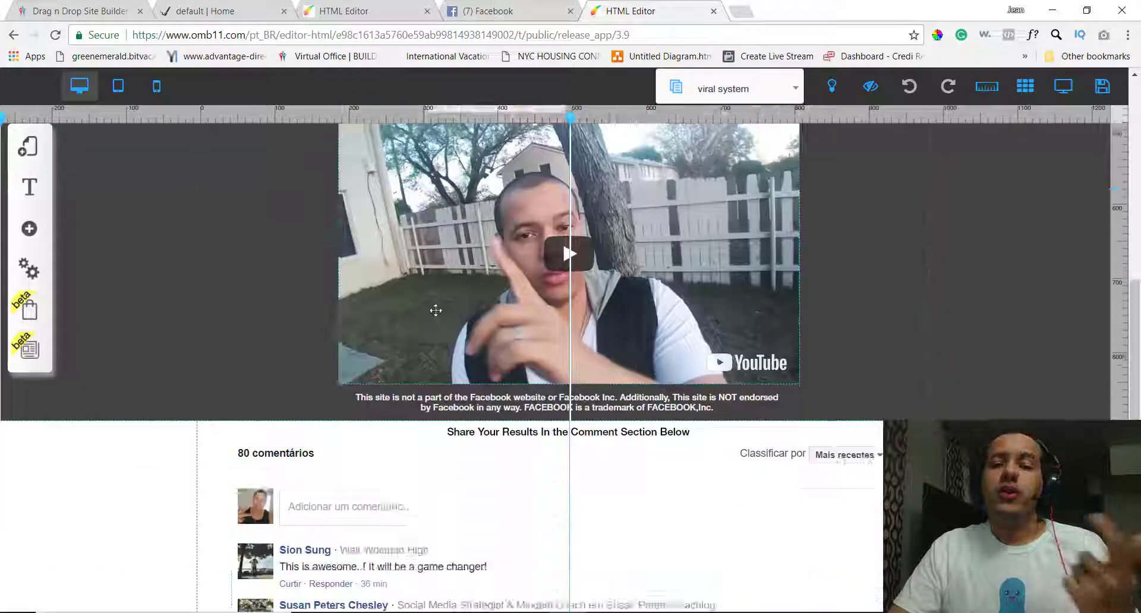
{"action": "scroll", "coordinate": [432, 311], "scroll_direction": "down", "scroll_amount": 2}
{"action": "scroll", "coordinate": [428, 312], "scroll_direction": "down", "scroll_amount": 2}
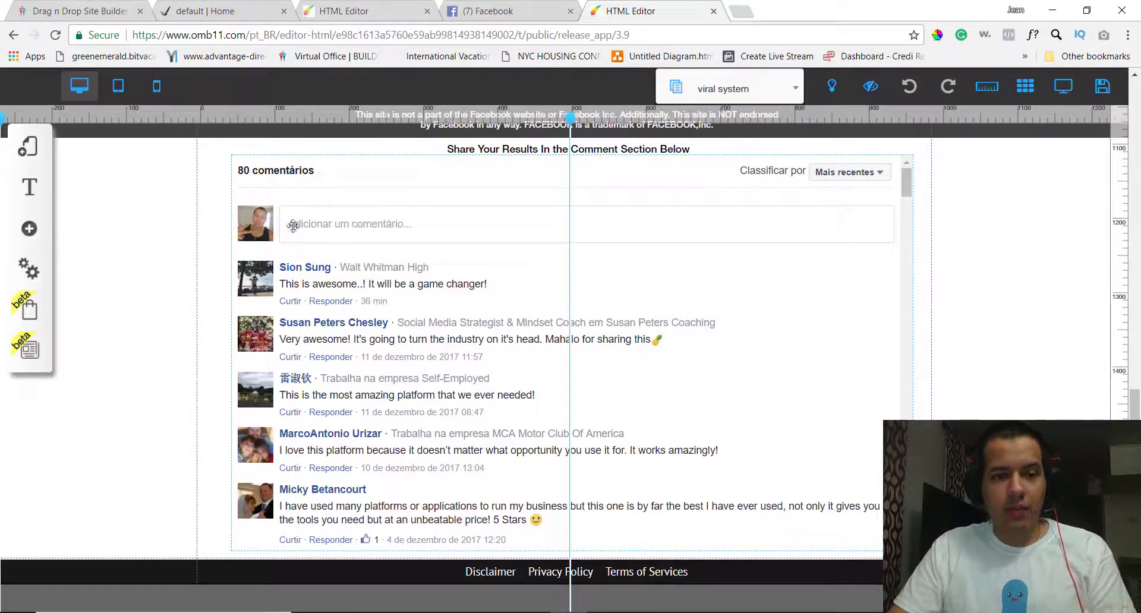
{"action": "scroll", "coordinate": [464, 340], "scroll_direction": "up", "scroll_amount": 2}
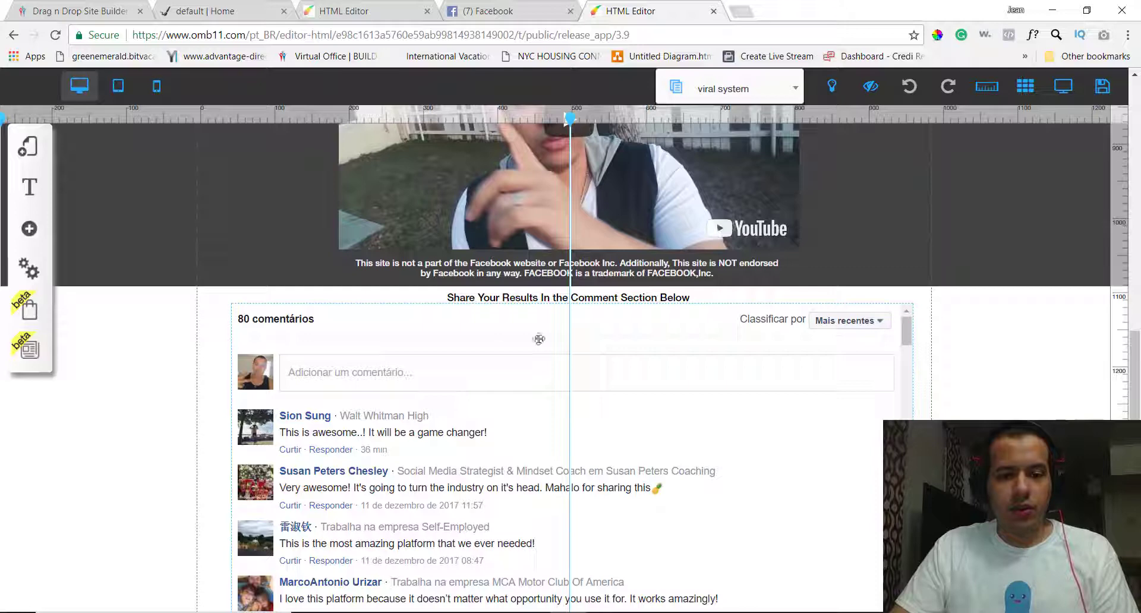
{"action": "scroll", "coordinate": [463, 442], "scroll_direction": "down", "scroll_amount": 2}
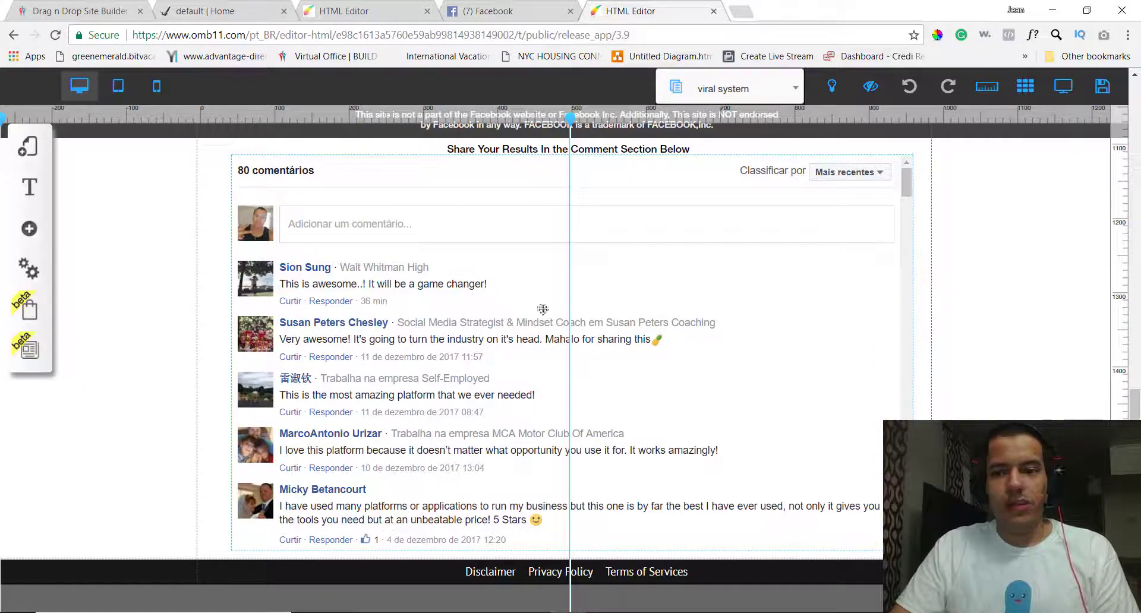
{"action": "scroll", "coordinate": [494, 443], "scroll_direction": "up", "scroll_amount": 3}
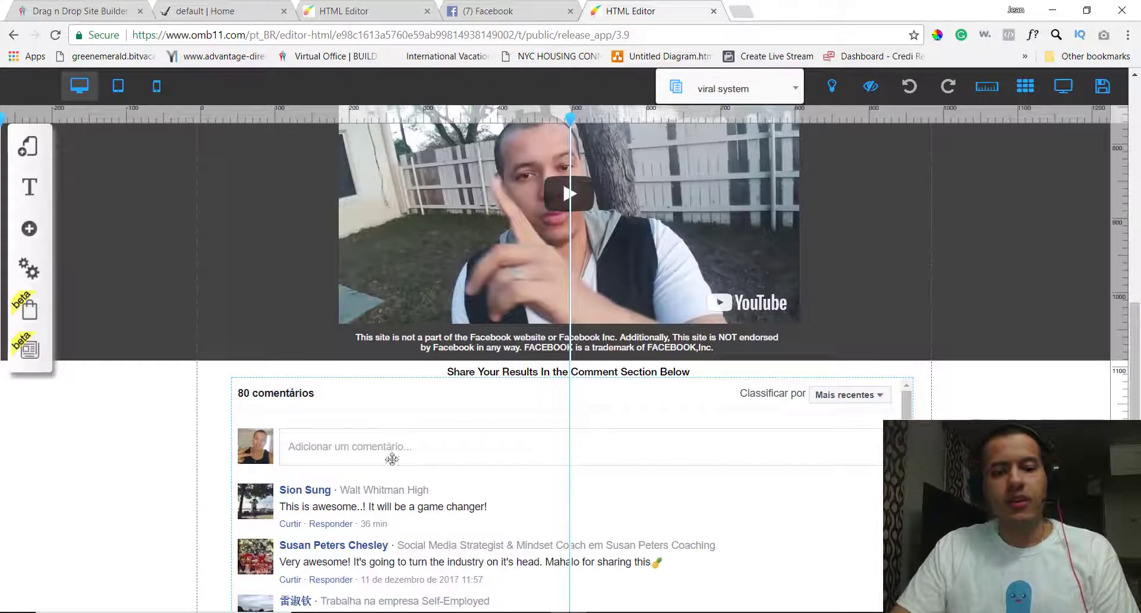
{"action": "scroll", "coordinate": [439, 456], "scroll_direction": "up", "scroll_amount": 1}
{"action": "scroll", "coordinate": [470, 457], "scroll_direction": "up", "scroll_amount": 3}
{"action": "scroll", "coordinate": [503, 459], "scroll_direction": "up", "scroll_amount": 4}
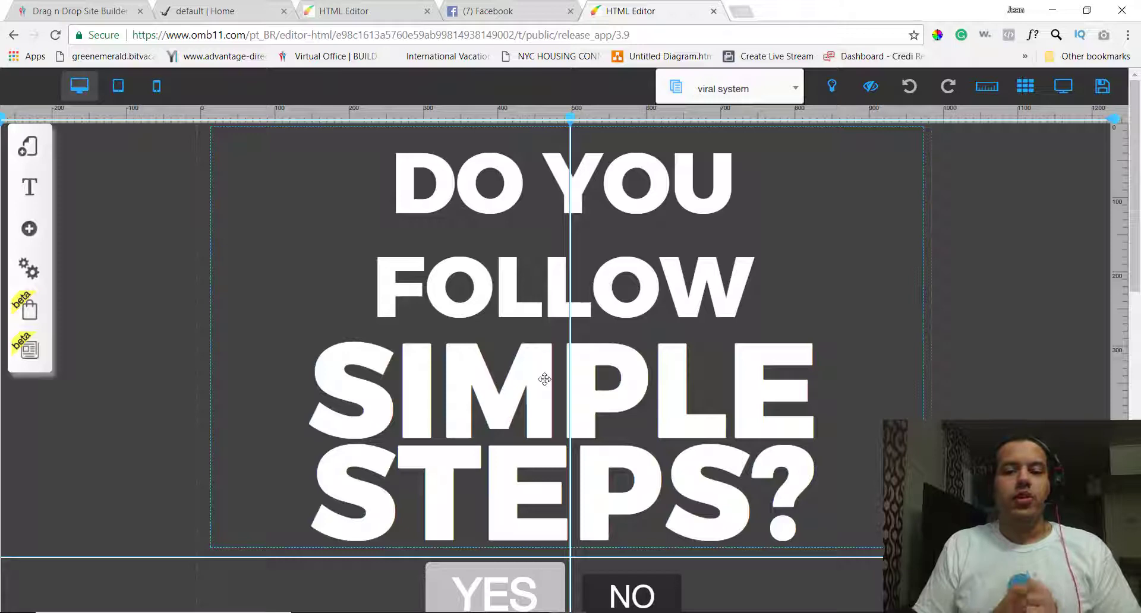
{"action": "scroll", "coordinate": [562, 363], "scroll_direction": "down", "scroll_amount": 2}
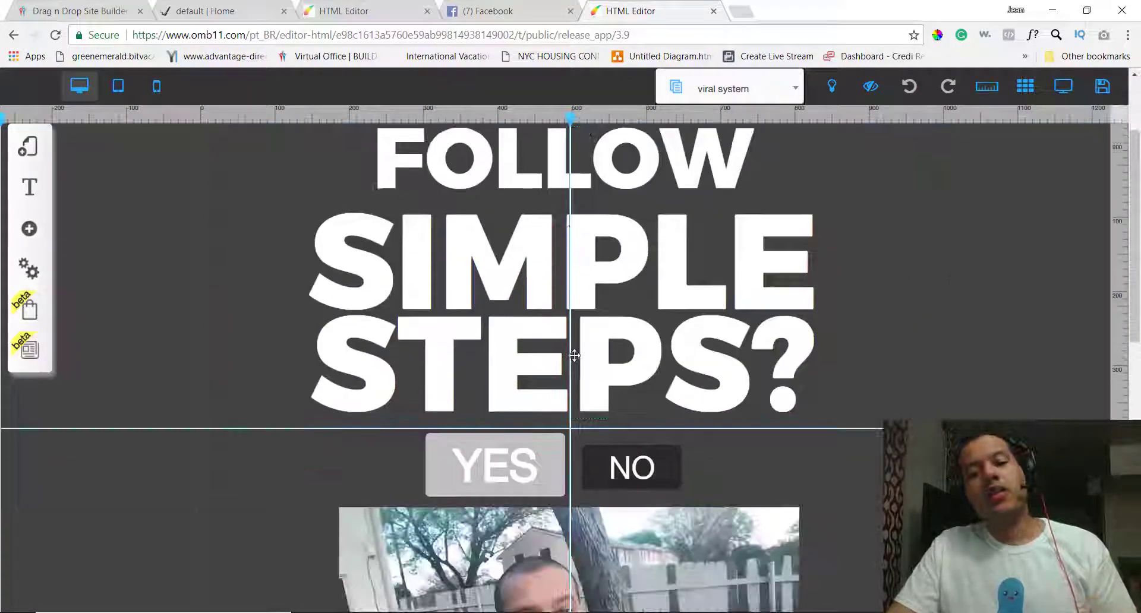
{"action": "scroll", "coordinate": [585, 349], "scroll_direction": "down", "scroll_amount": 2}
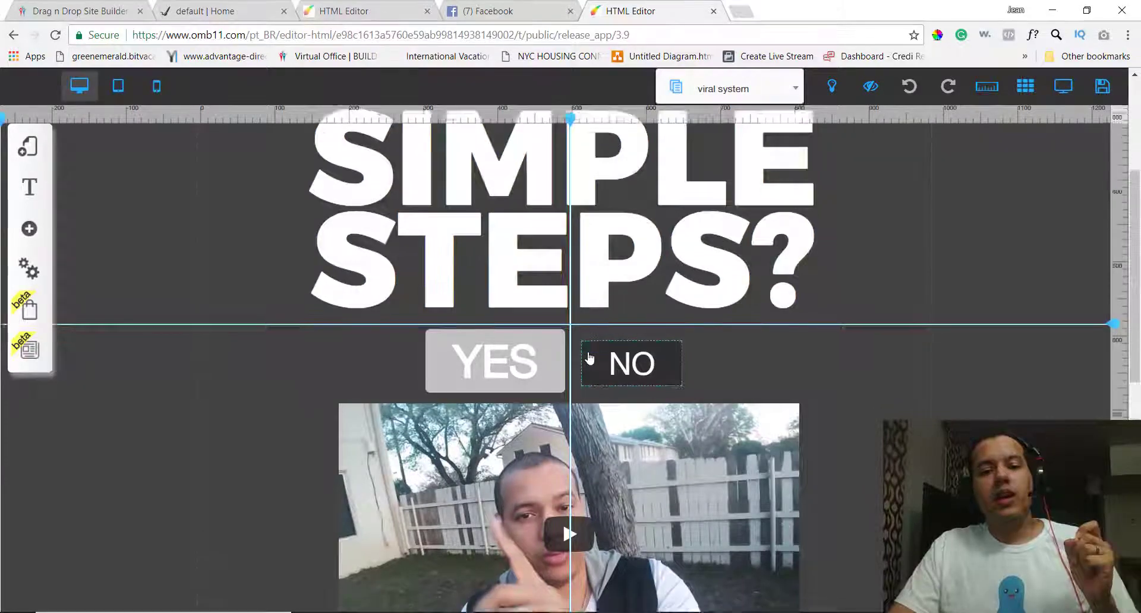
{"action": "scroll", "coordinate": [589, 357], "scroll_direction": "down", "scroll_amount": 3}
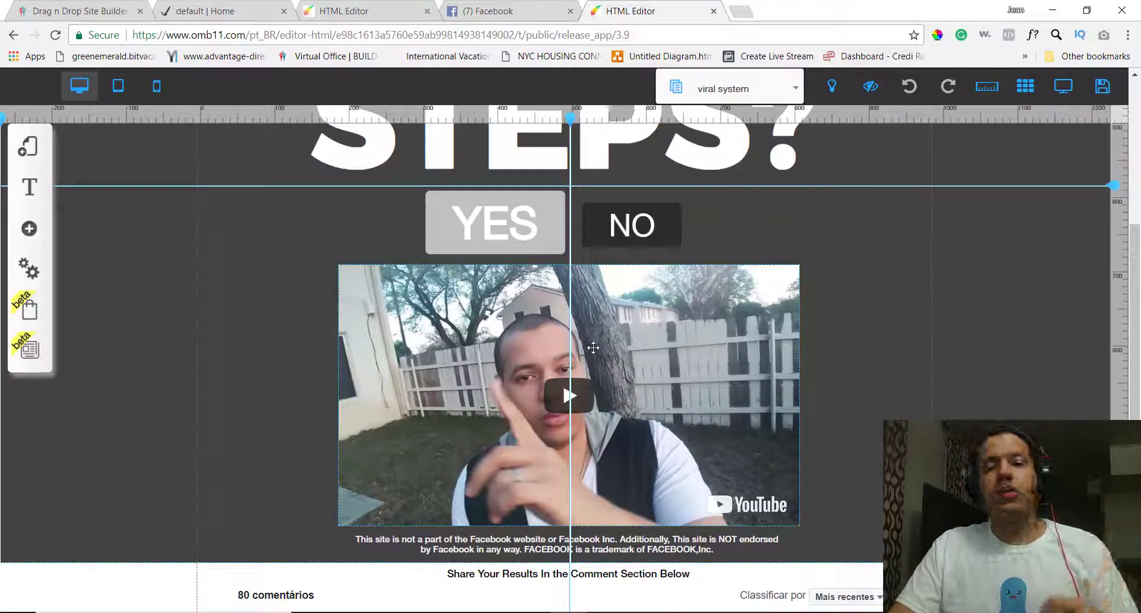
{"action": "scroll", "coordinate": [596, 349], "scroll_direction": "down", "scroll_amount": 4}
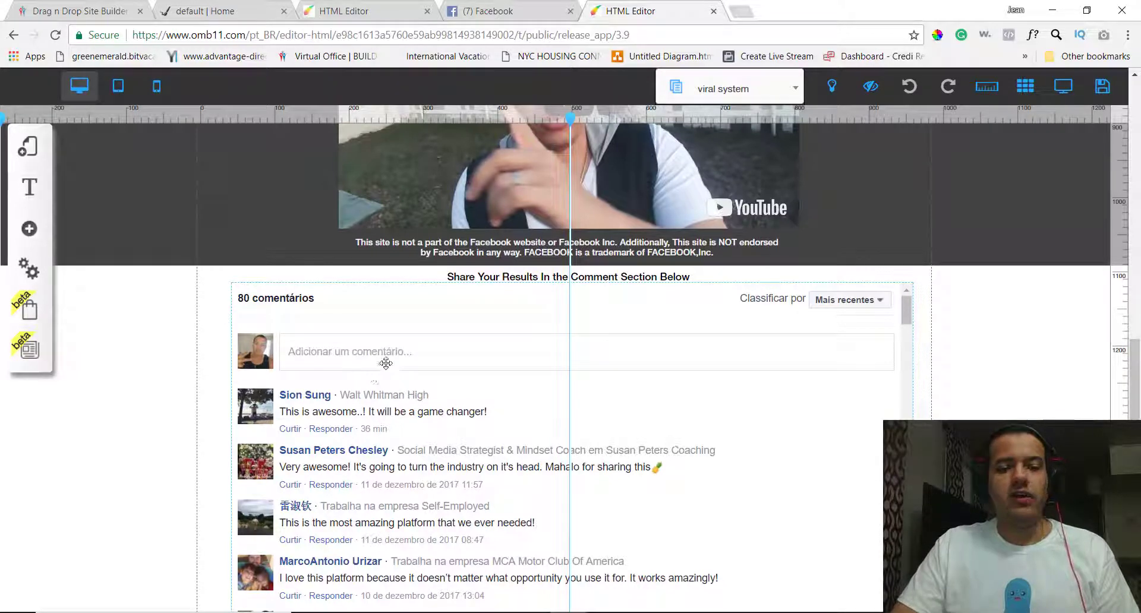
{"action": "scroll", "coordinate": [488, 336], "scroll_direction": "up", "scroll_amount": 6}
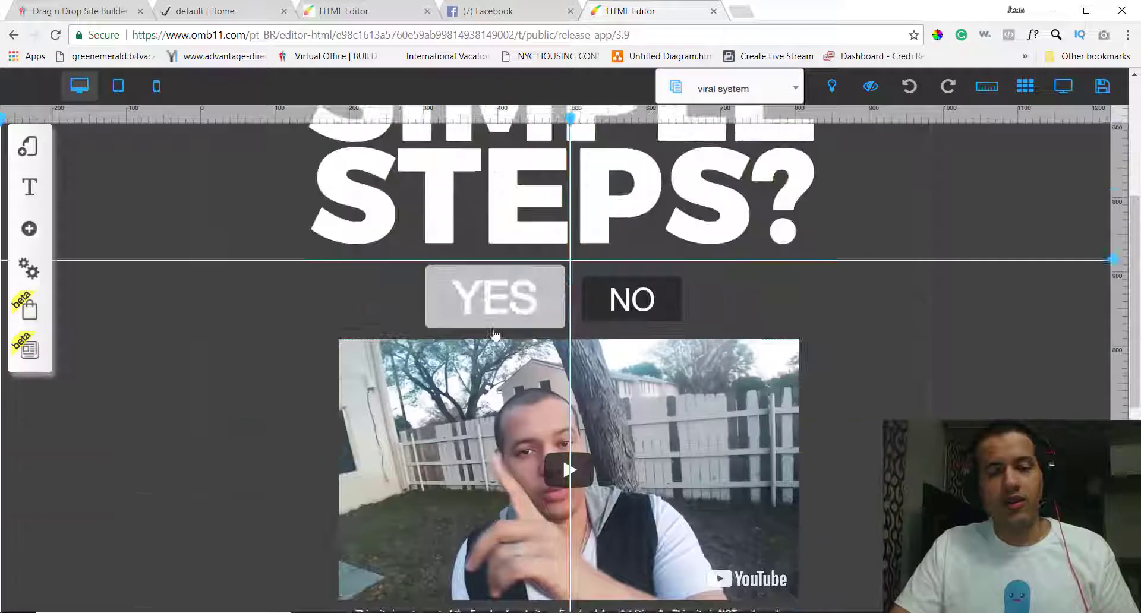
{"action": "scroll", "coordinate": [493, 329], "scroll_direction": "up", "scroll_amount": 4}
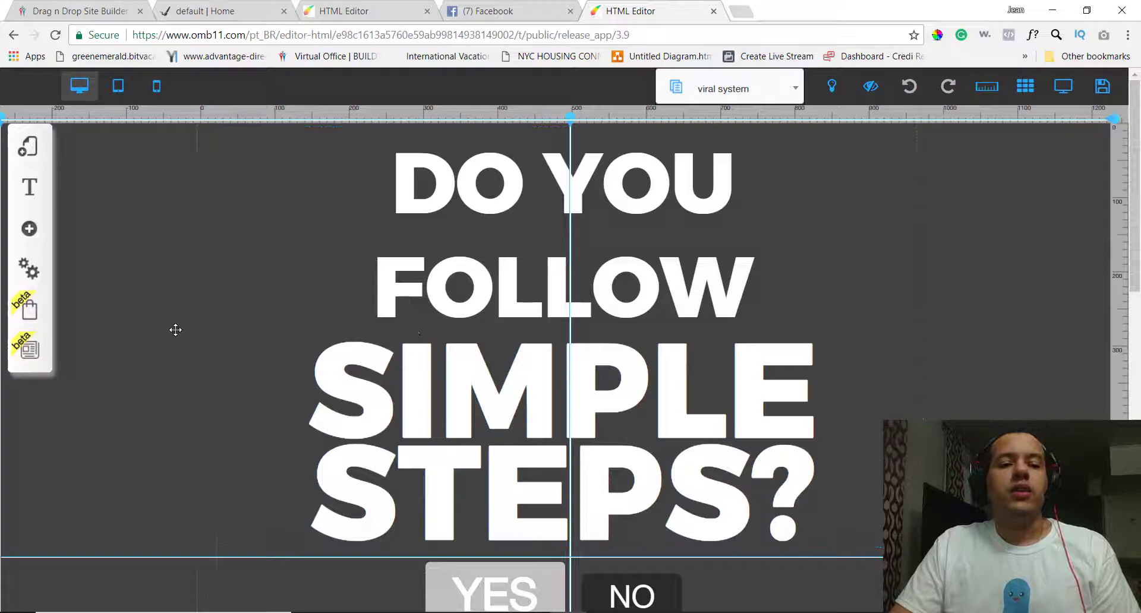
{"action": "scroll", "coordinate": [173, 318], "scroll_direction": "down", "scroll_amount": 5}
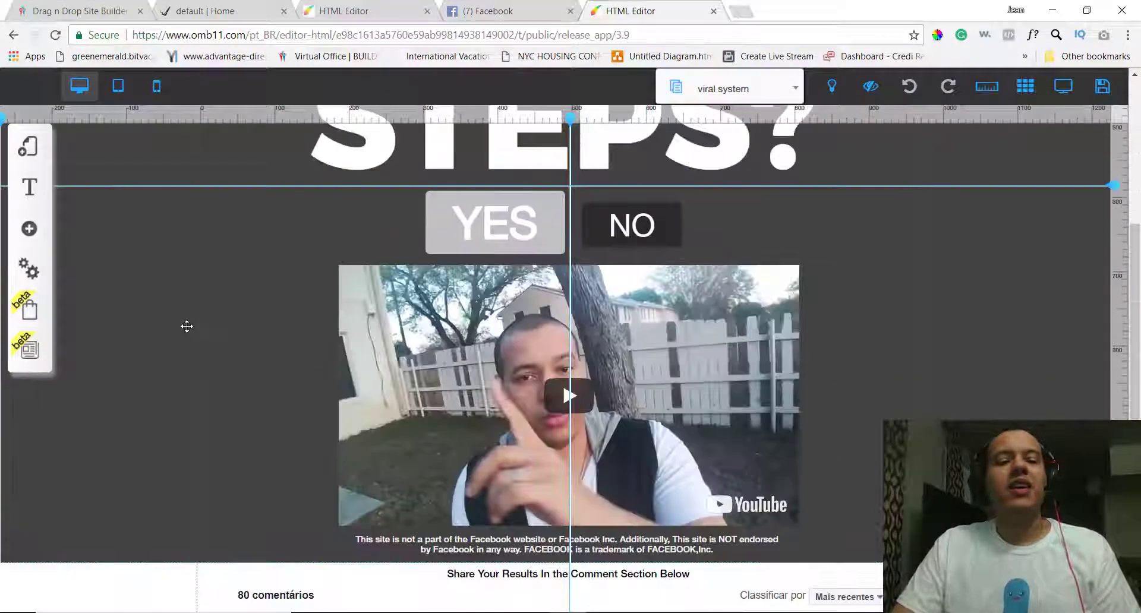
{"action": "scroll", "coordinate": [238, 380], "scroll_direction": "down", "scroll_amount": 2}
{"action": "scroll", "coordinate": [244, 359], "scroll_direction": "up", "scroll_amount": 4}
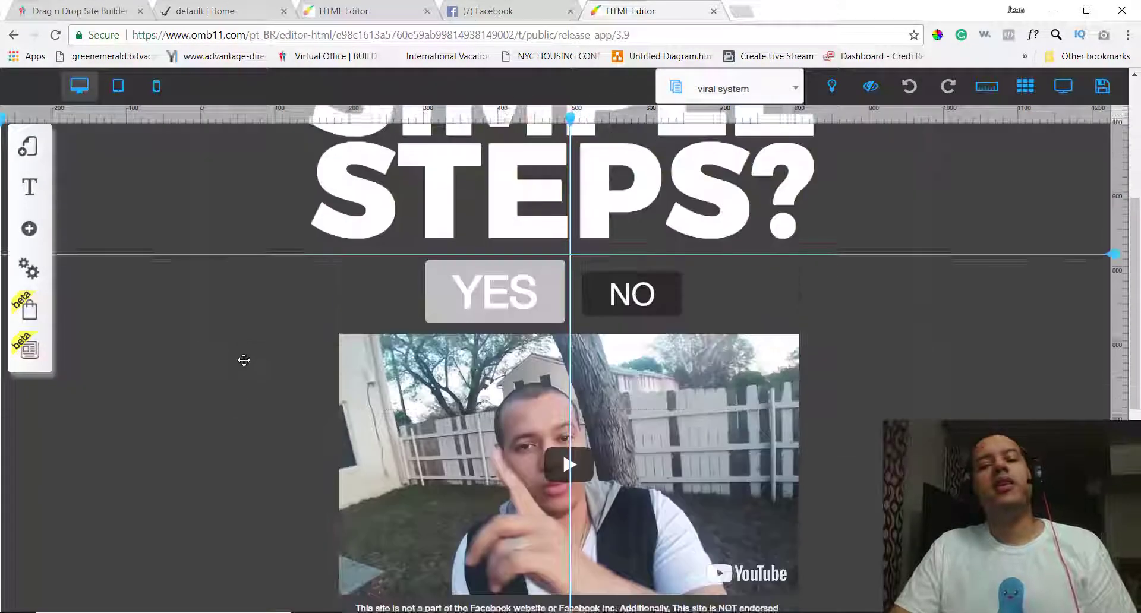
{"action": "scroll", "coordinate": [243, 360], "scroll_direction": "up", "scroll_amount": 3}
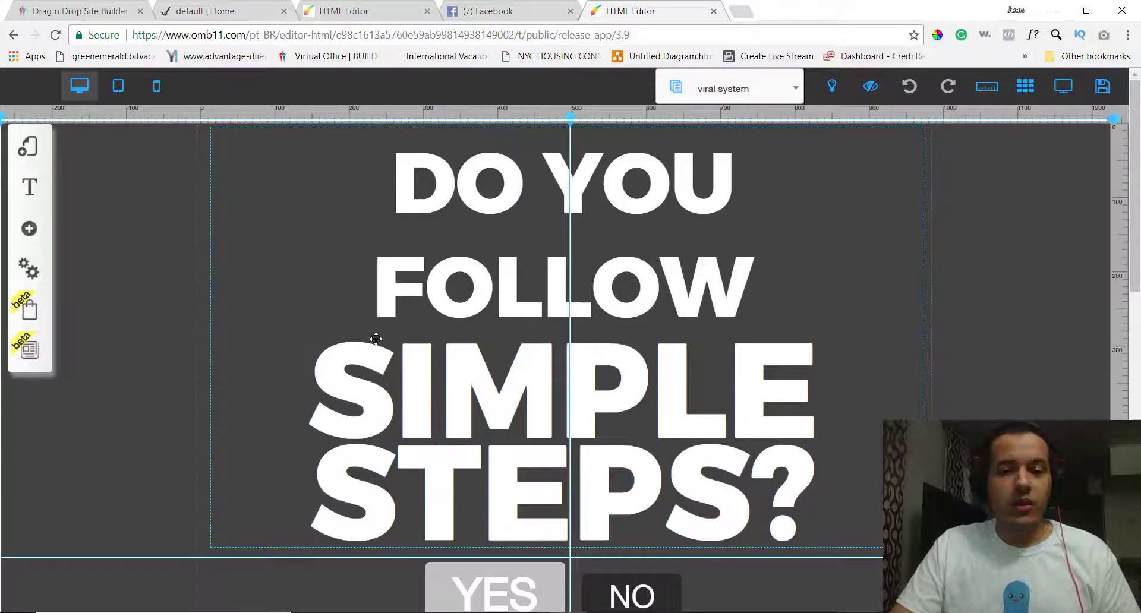
{"action": "scroll", "coordinate": [376, 338], "scroll_direction": "down", "scroll_amount": 6}
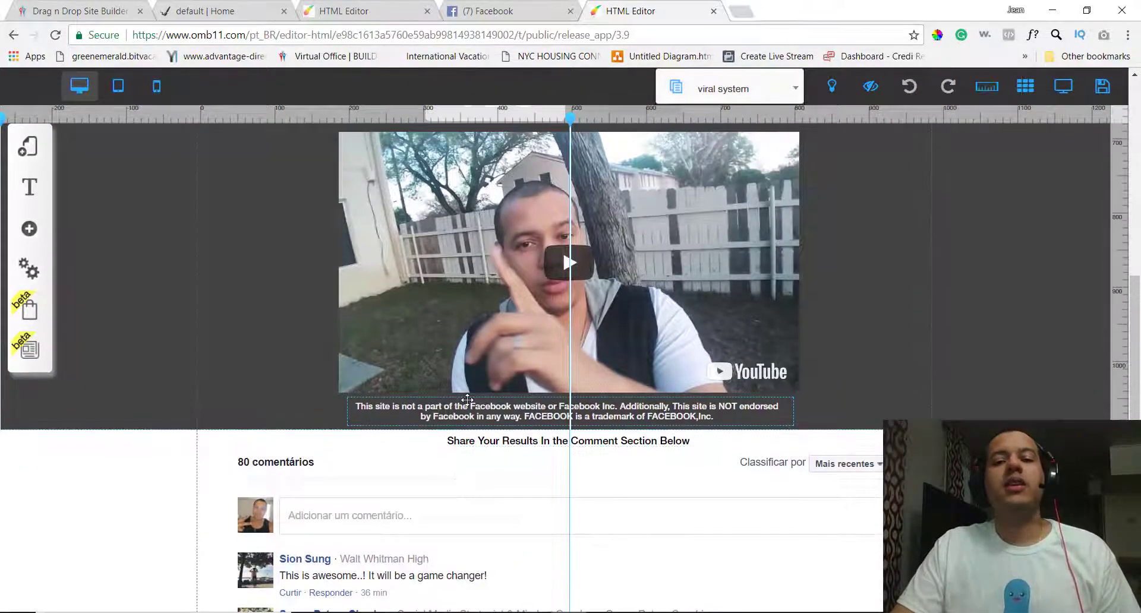
{"action": "scroll", "coordinate": [452, 440], "scroll_direction": "up", "scroll_amount": 6}
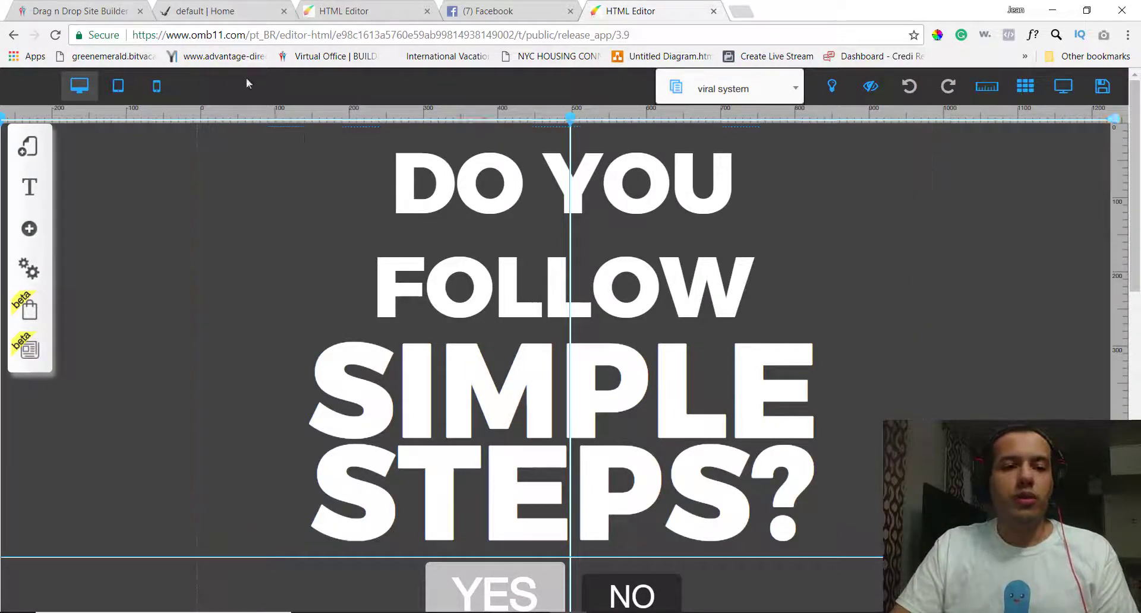
Open the testingsharing site live from the site builder list, then close that tab.
{"action": "left_click", "coordinate": [106, 13]}
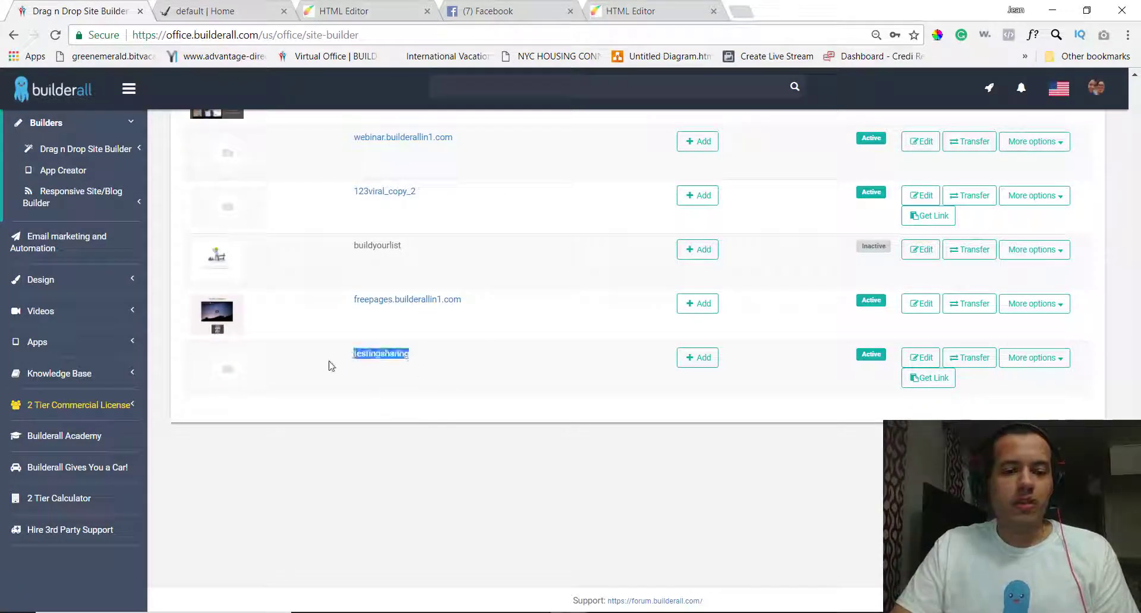
{"action": "left_click_drag", "start_coordinate": [368, 356], "coordinate": [418, 360]}
{"action": "left_click", "coordinate": [499, 363]}
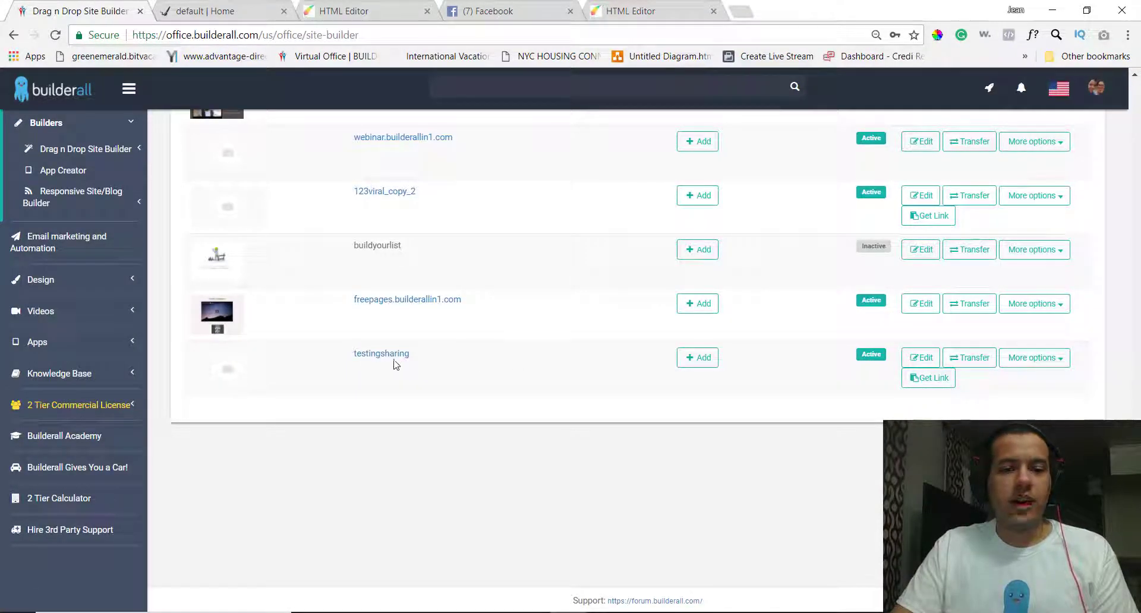
{"action": "left_click", "coordinate": [378, 356]}
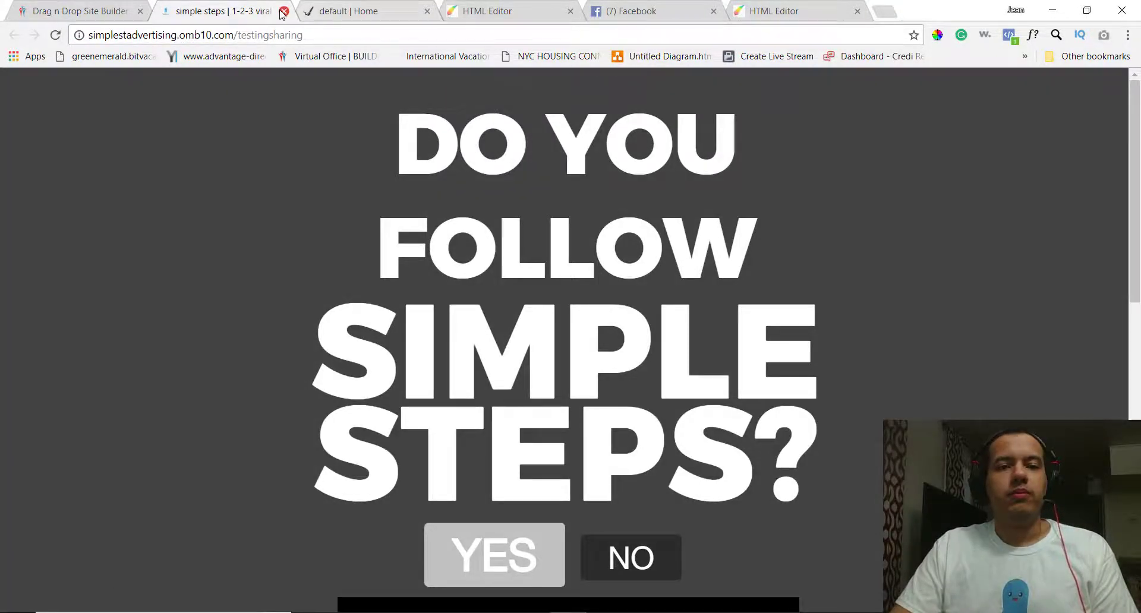
{"action": "left_click", "coordinate": [284, 11]}
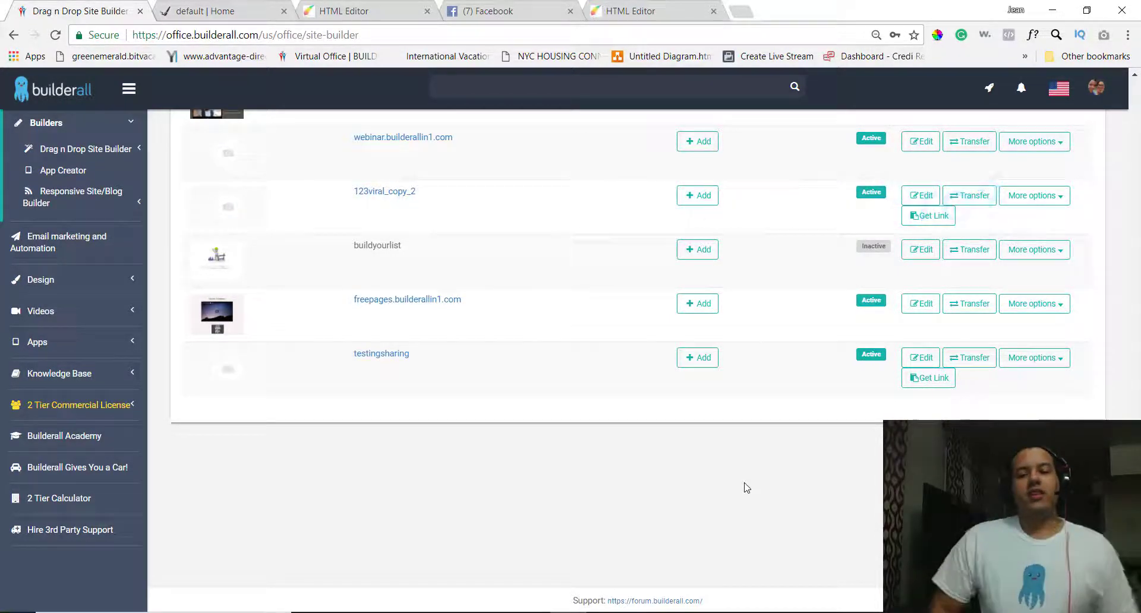
Load mybuilderallmerchandise.com in a new tab and browse down its product listings.
{"action": "left_click", "coordinate": [743, 9]}
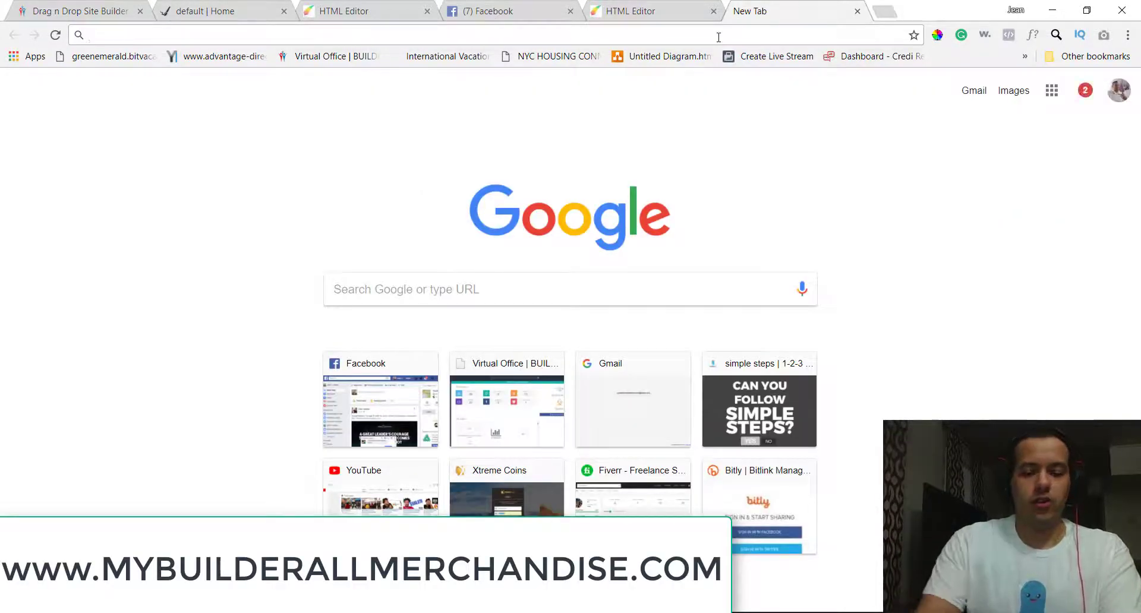
{"action": "type", "text": "my"}
{"action": "type", "text": "builderallmerchandise.com"}
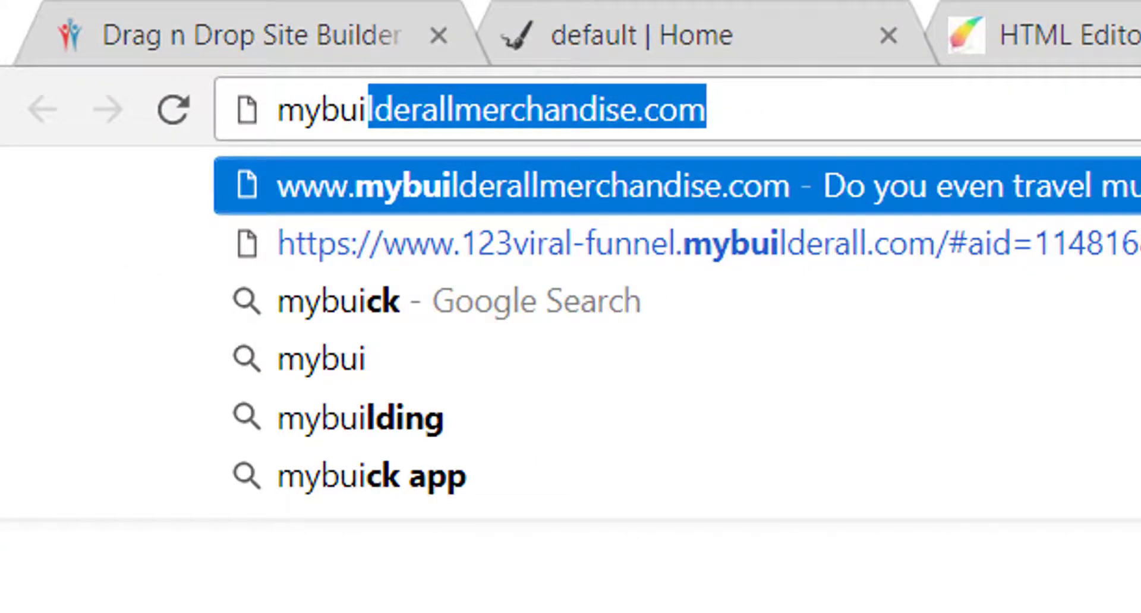
{"action": "key", "text": "Return"}
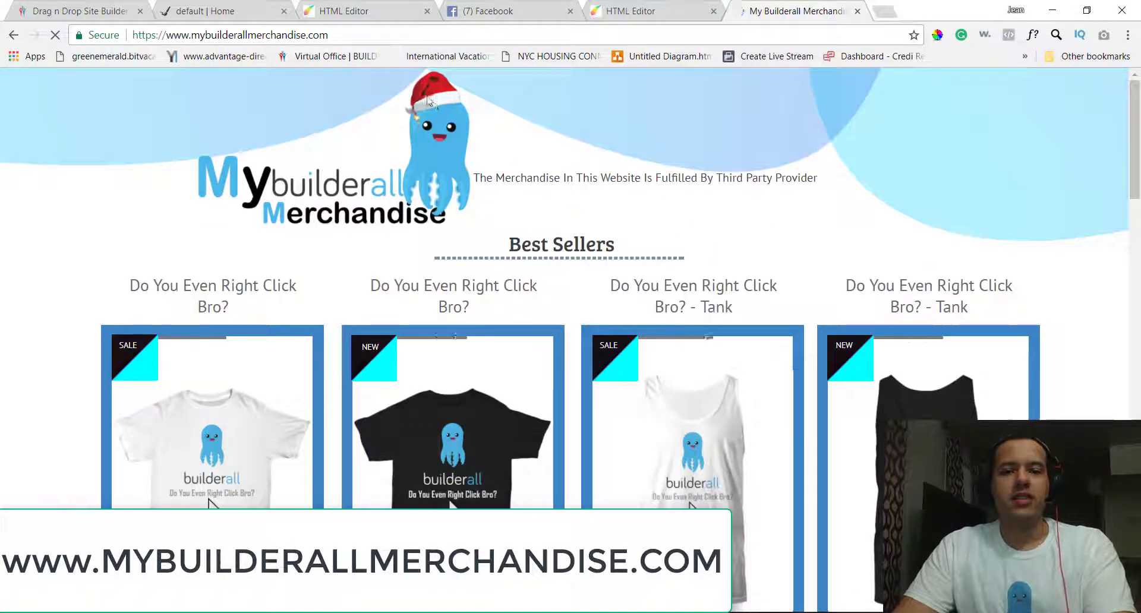
{"action": "scroll", "coordinate": [683, 230], "scroll_direction": "down", "scroll_amount": 3}
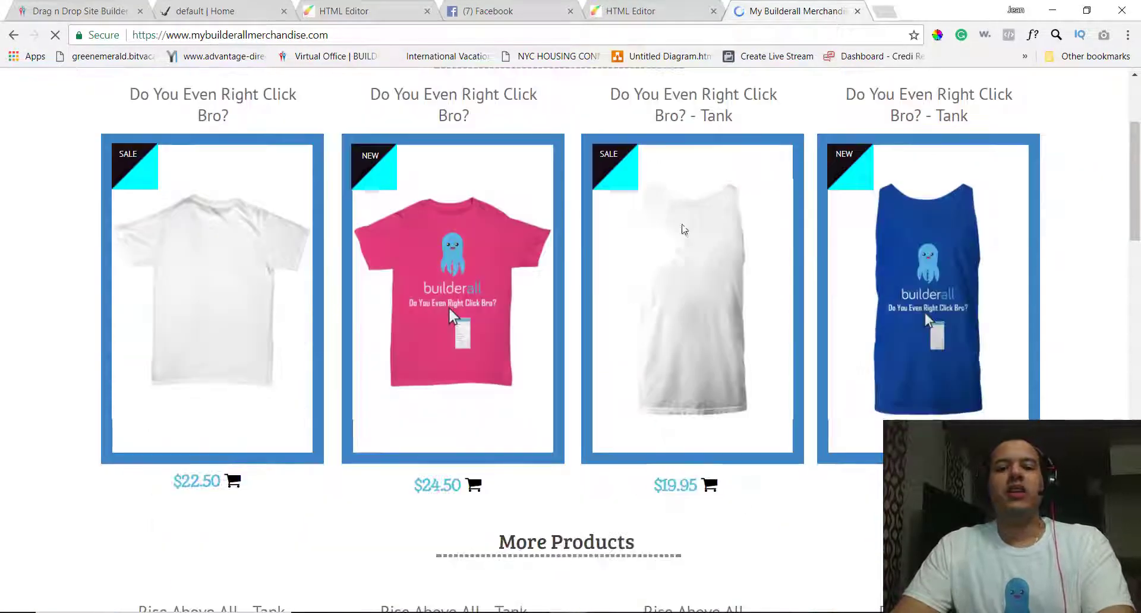
{"action": "scroll", "coordinate": [693, 276], "scroll_direction": "down", "scroll_amount": 4}
{"action": "scroll", "coordinate": [654, 265], "scroll_direction": "down", "scroll_amount": 2}
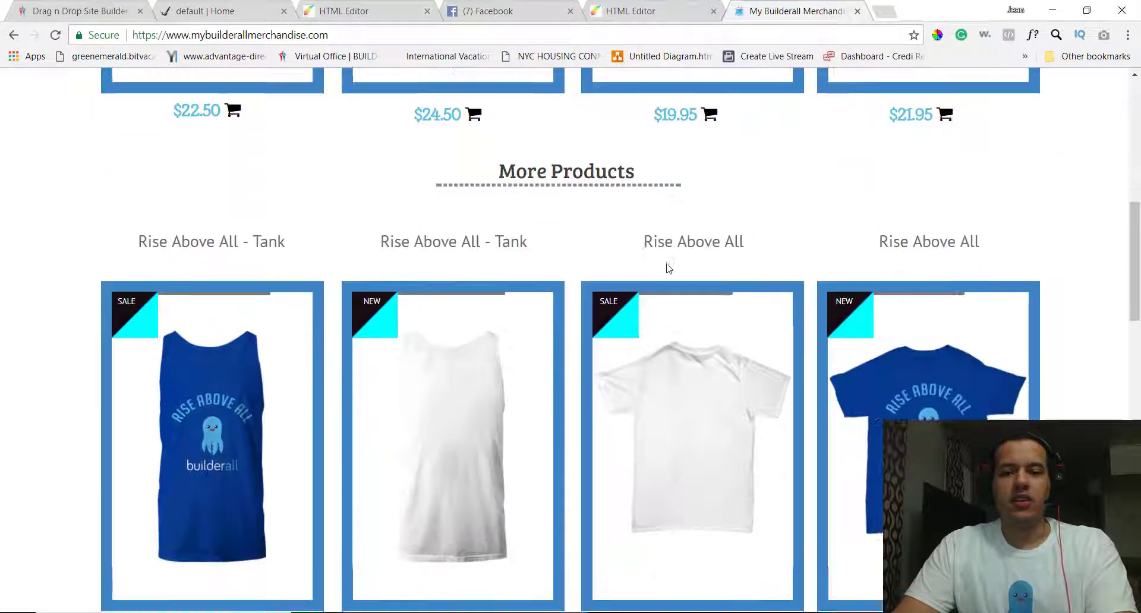
{"action": "scroll", "coordinate": [669, 269], "scroll_direction": "down", "scroll_amount": 7}
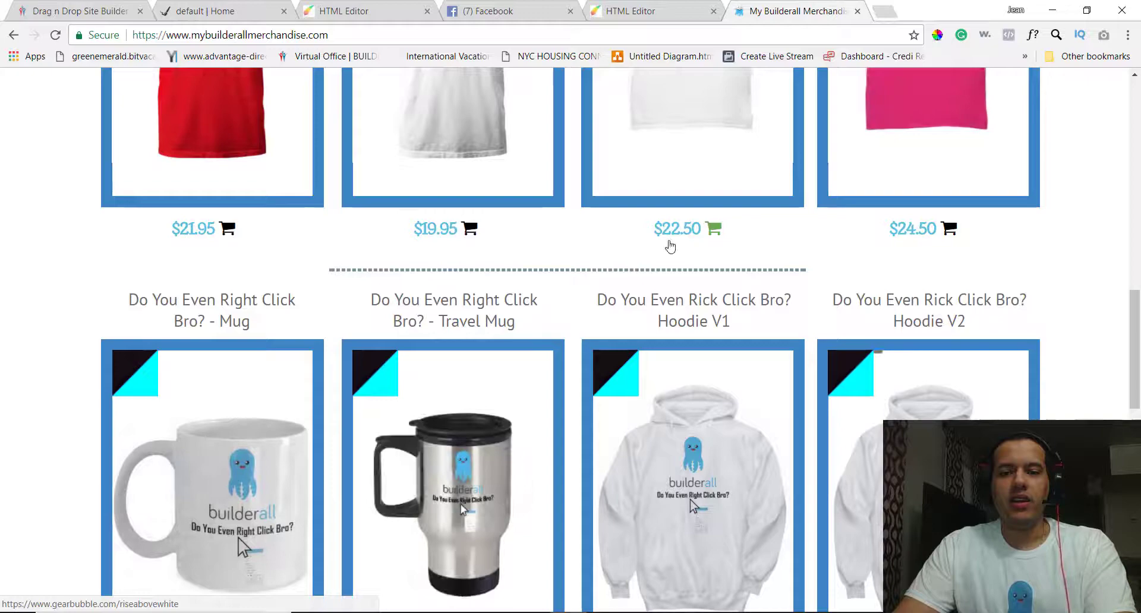
{"action": "scroll", "coordinate": [677, 238], "scroll_direction": "down", "scroll_amount": 6}
{"action": "scroll", "coordinate": [668, 286], "scroll_direction": "down", "scroll_amount": 4}
Return to the Best Sellers shirts, then go to the Facebook news feed.
{"action": "scroll", "coordinate": [668, 275], "scroll_direction": "up", "scroll_amount": 5}
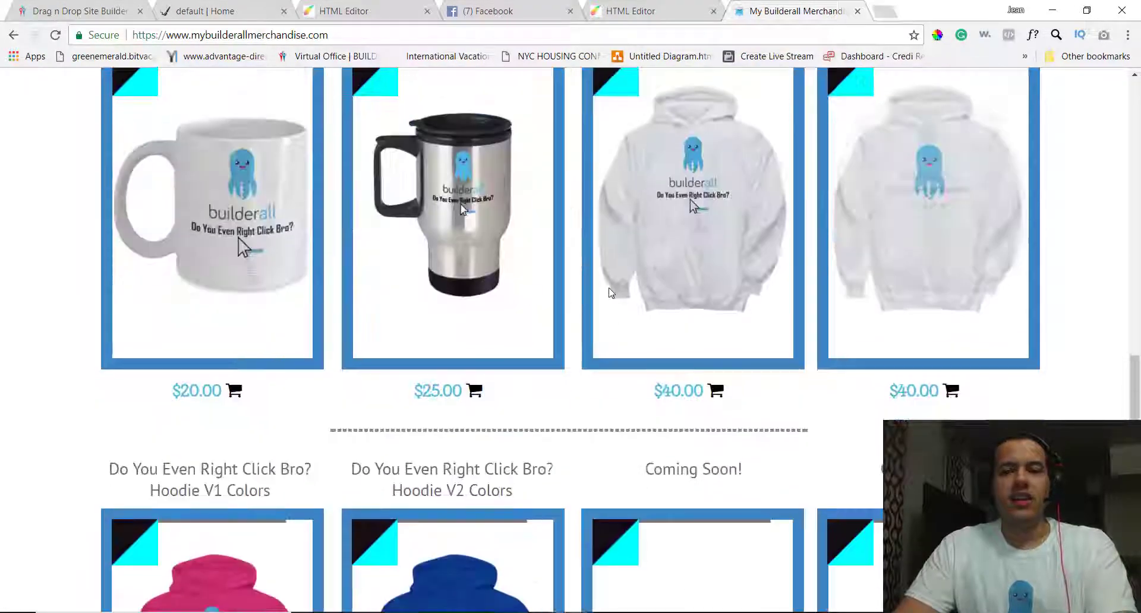
{"action": "scroll", "coordinate": [469, 238], "scroll_direction": "up", "scroll_amount": 8}
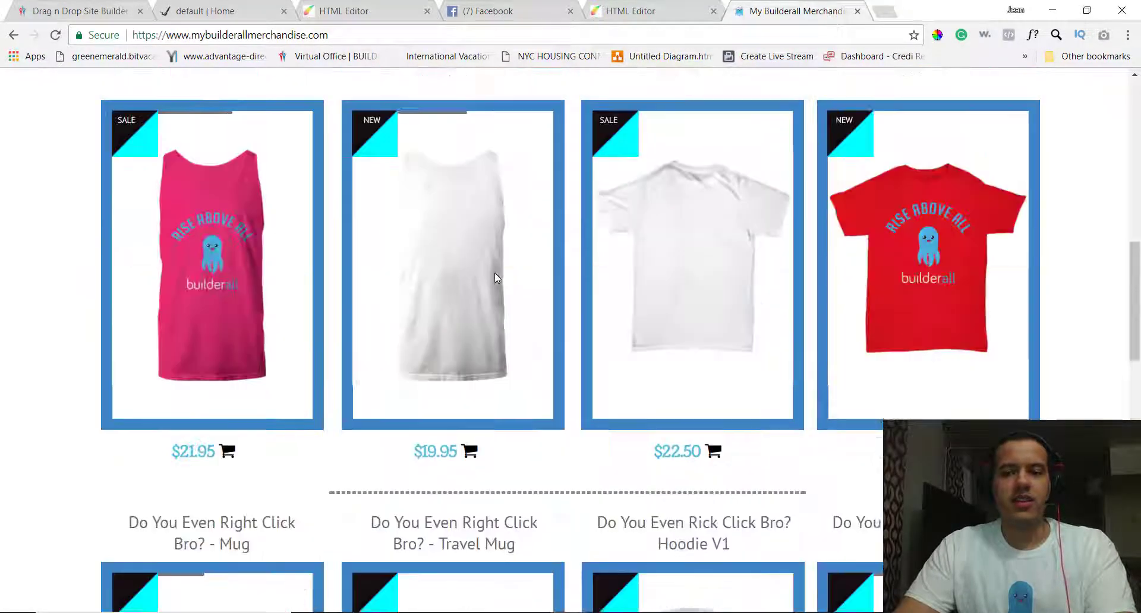
{"action": "scroll", "coordinate": [511, 286], "scroll_direction": "up", "scroll_amount": 5}
{"action": "scroll", "coordinate": [648, 333], "scroll_direction": "up", "scroll_amount": 5}
{"action": "scroll", "coordinate": [636, 333], "scroll_direction": "up", "scroll_amount": 2}
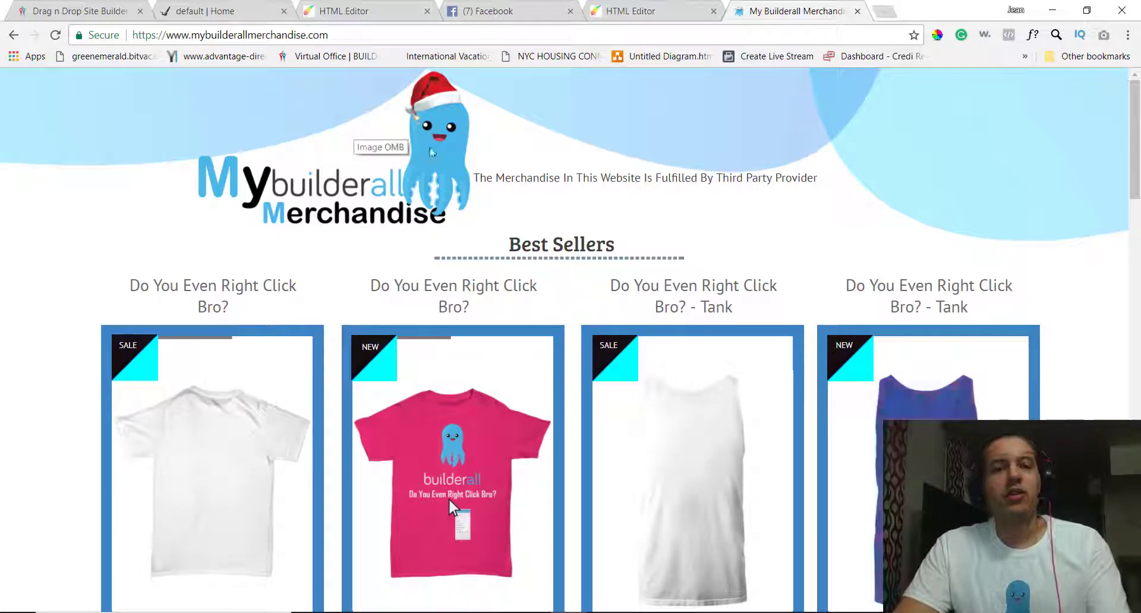
{"action": "scroll", "coordinate": [509, 230], "scroll_direction": "down", "scroll_amount": 2}
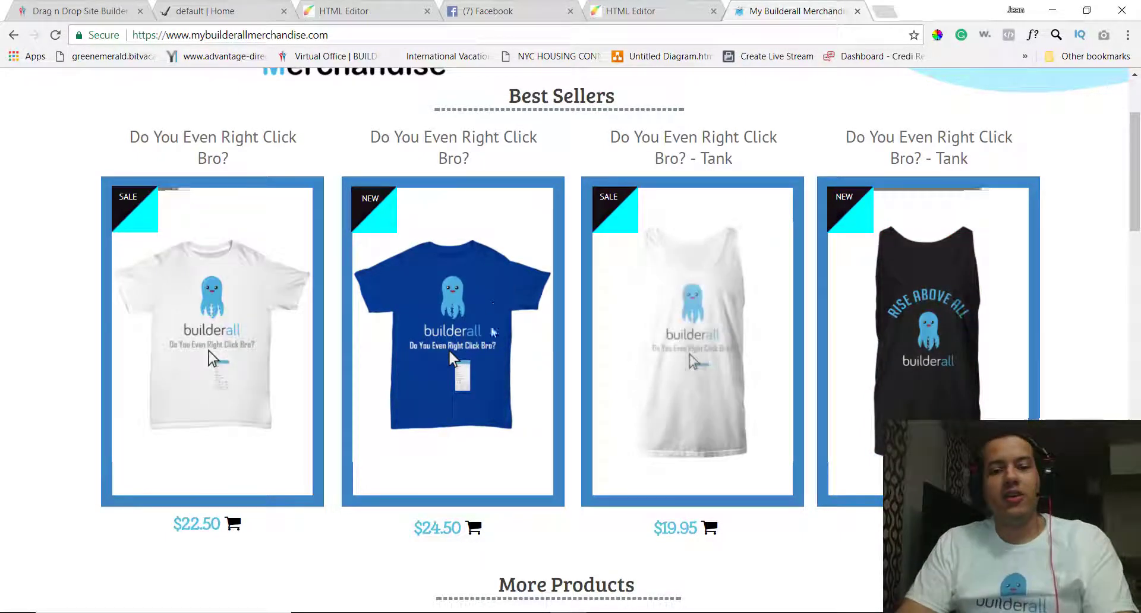
{"action": "scroll", "coordinate": [528, 470], "scroll_direction": "up", "scroll_amount": 3}
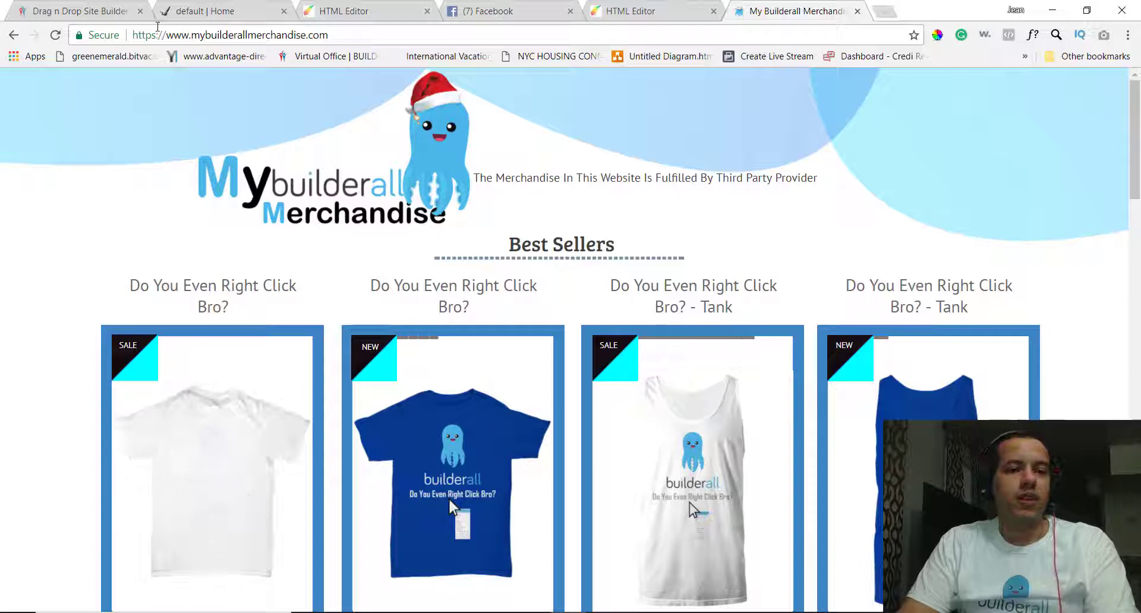
{"action": "left_click", "coordinate": [492, 13]}
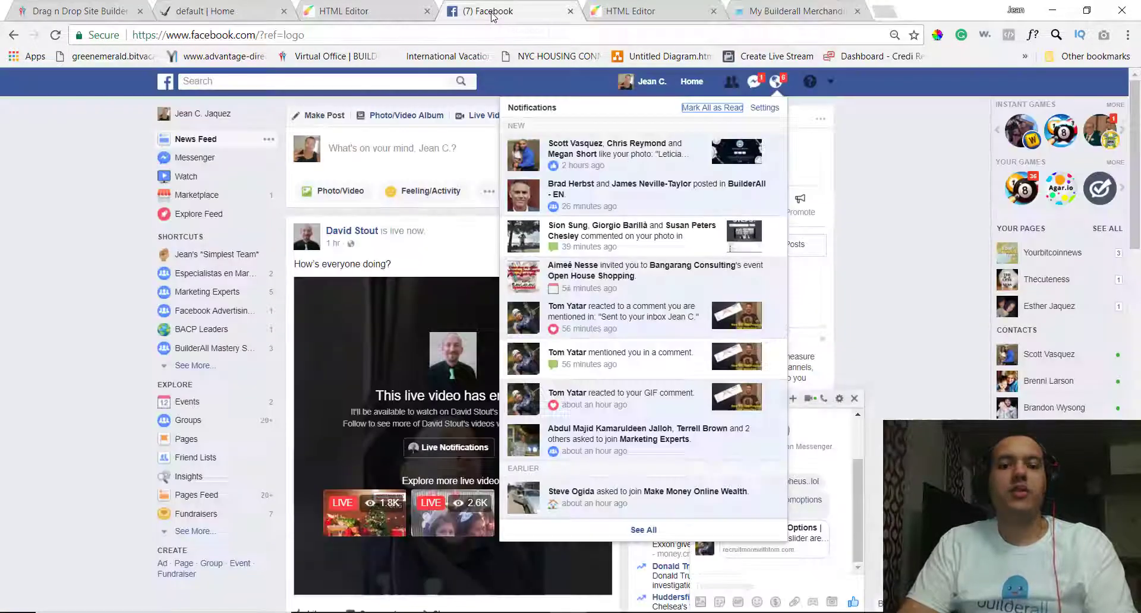
{"action": "left_click", "coordinate": [161, 82]}
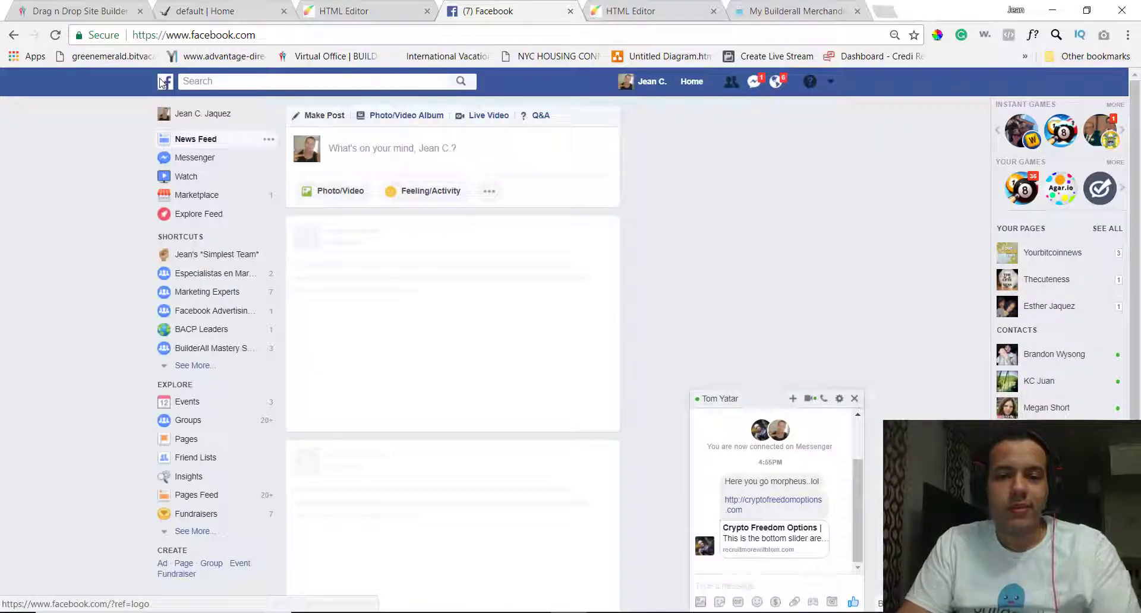